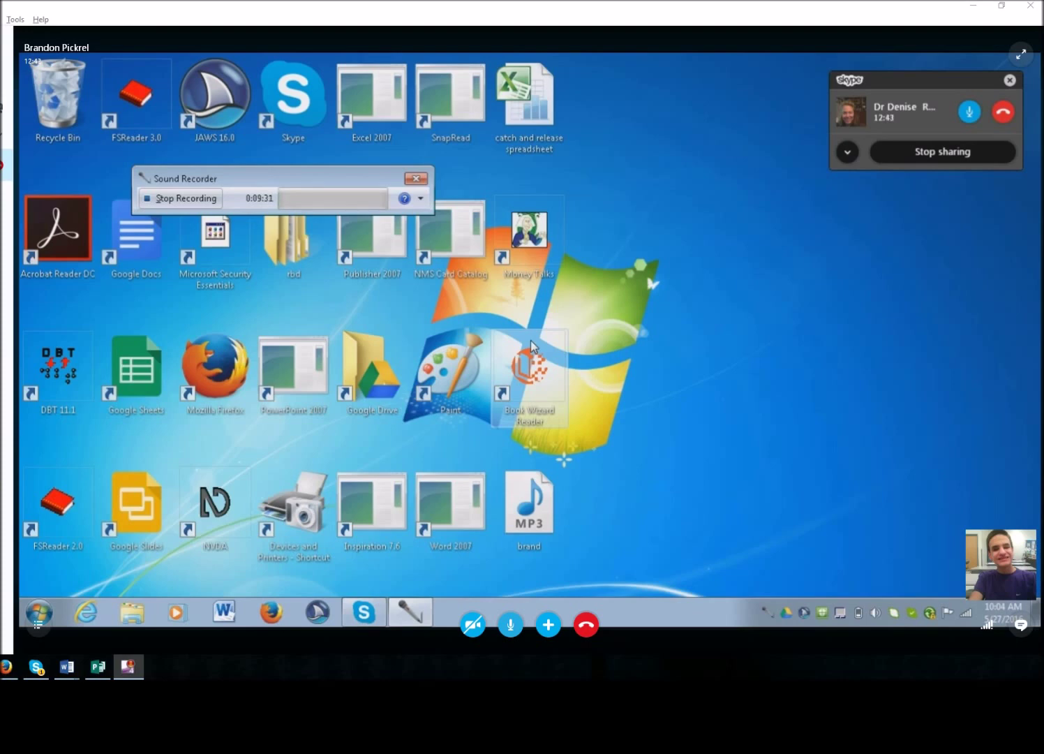
# Open Word, enter 12 in the blank document and format it with strikethrough.
pyautogui.hotkey('ctrl', 'alt', 'w')
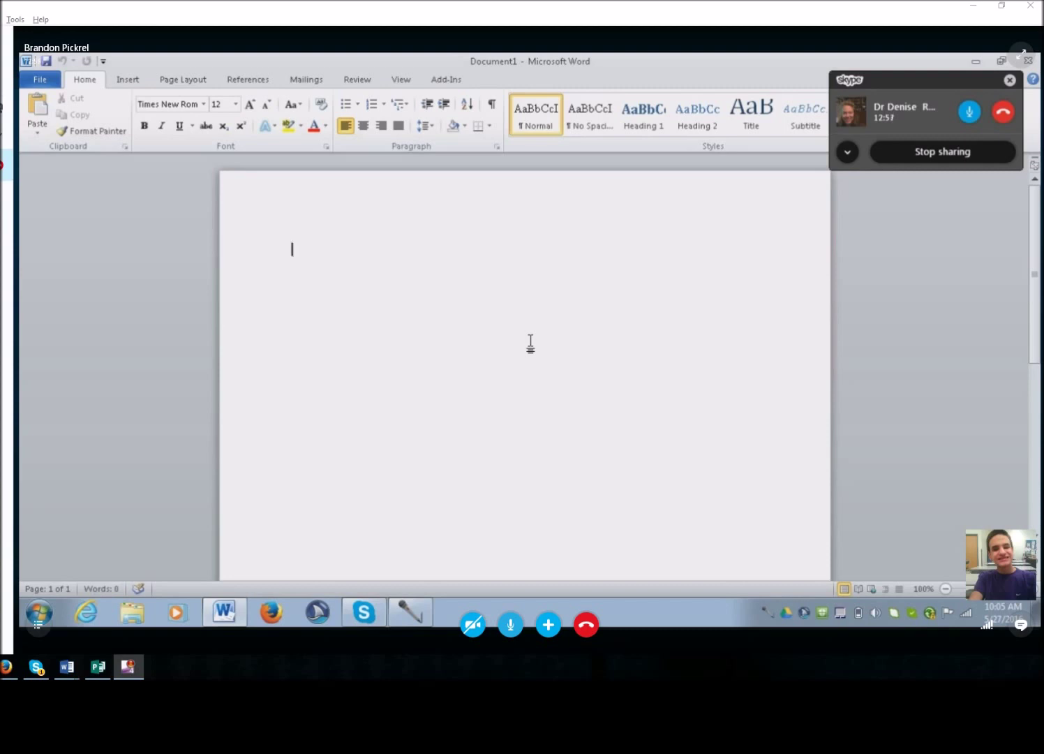
pyautogui.write('12')
pyautogui.press('Home')
pyautogui.hotkey('shift', 'End')
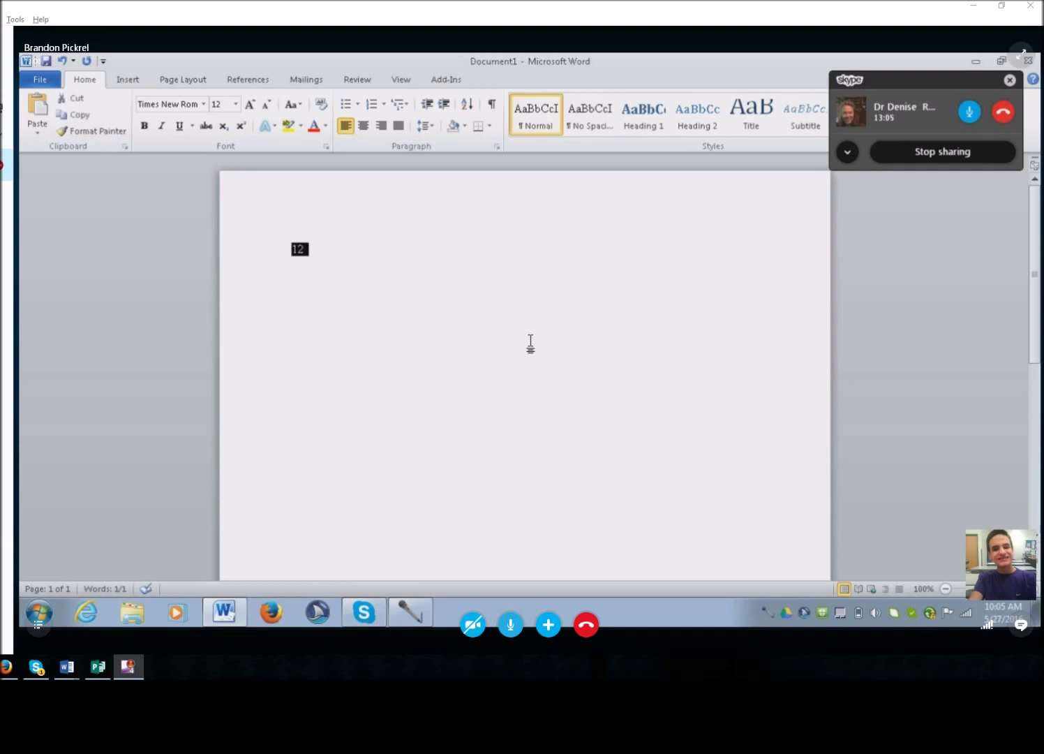
pyautogui.hotkey('ctrl', 'd')
pyautogui.hotkey('alt', 'k')
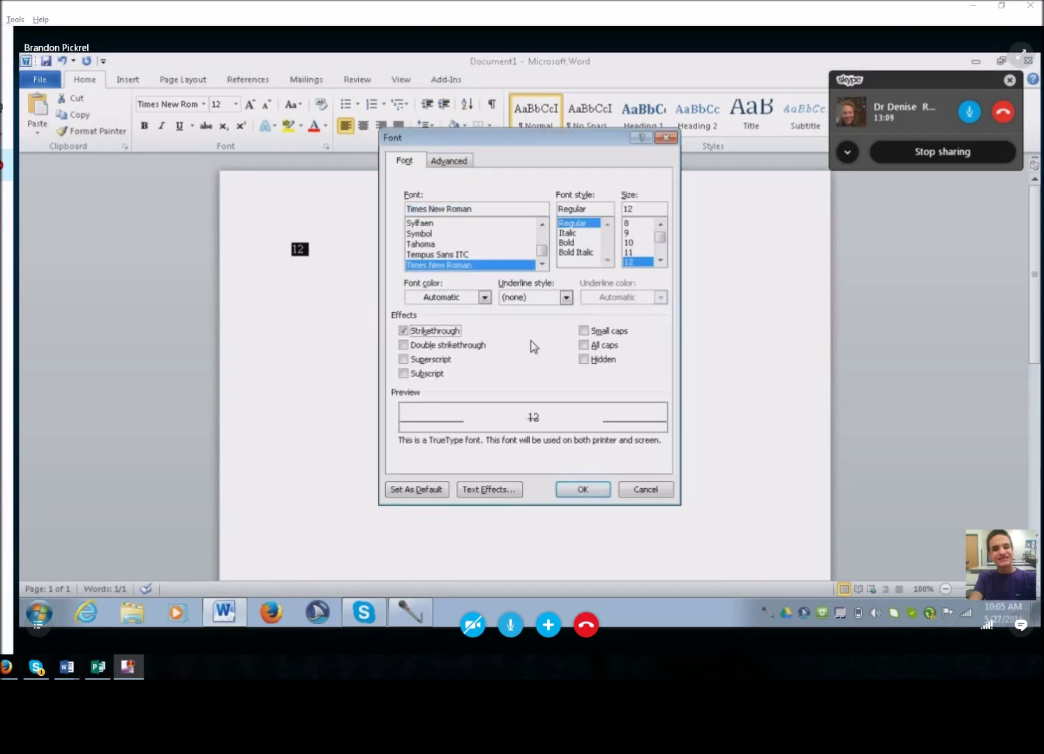
pyautogui.press('Return')
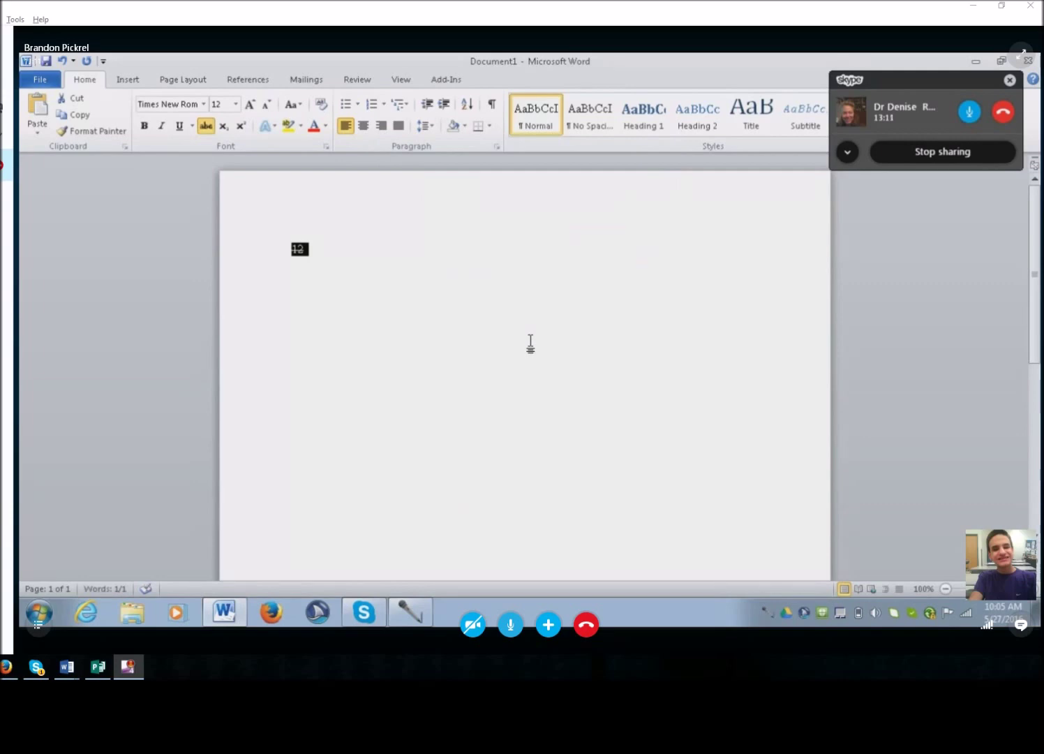
pyautogui.press('Right')
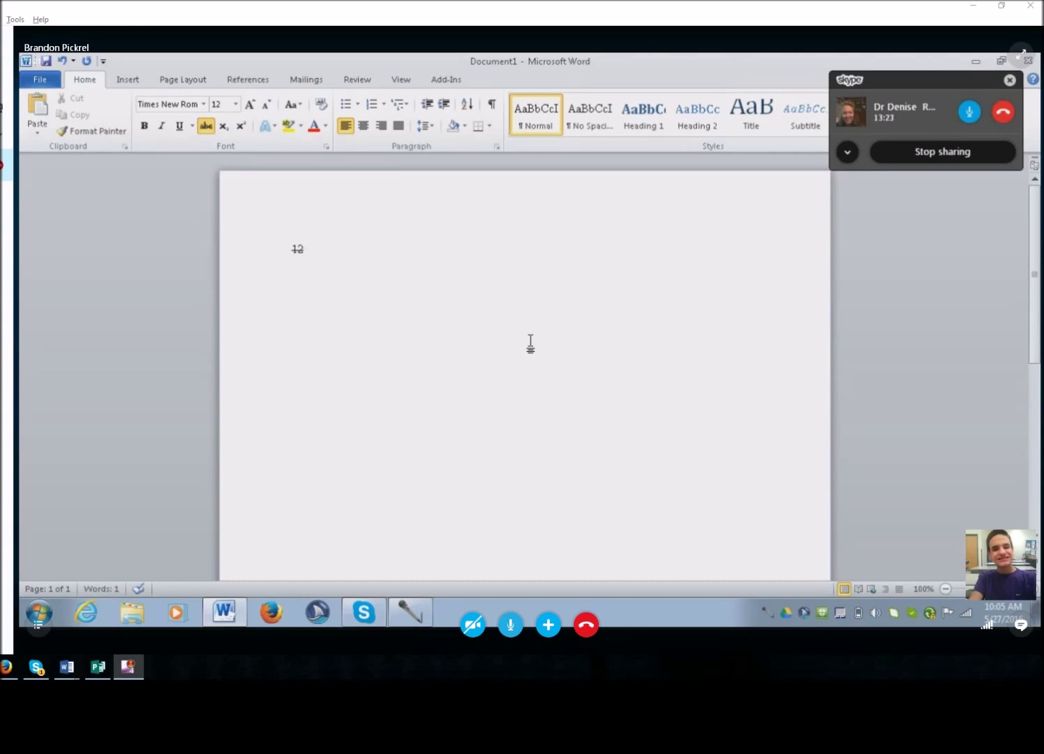
pyautogui.hotkey('ctrl', 'a')
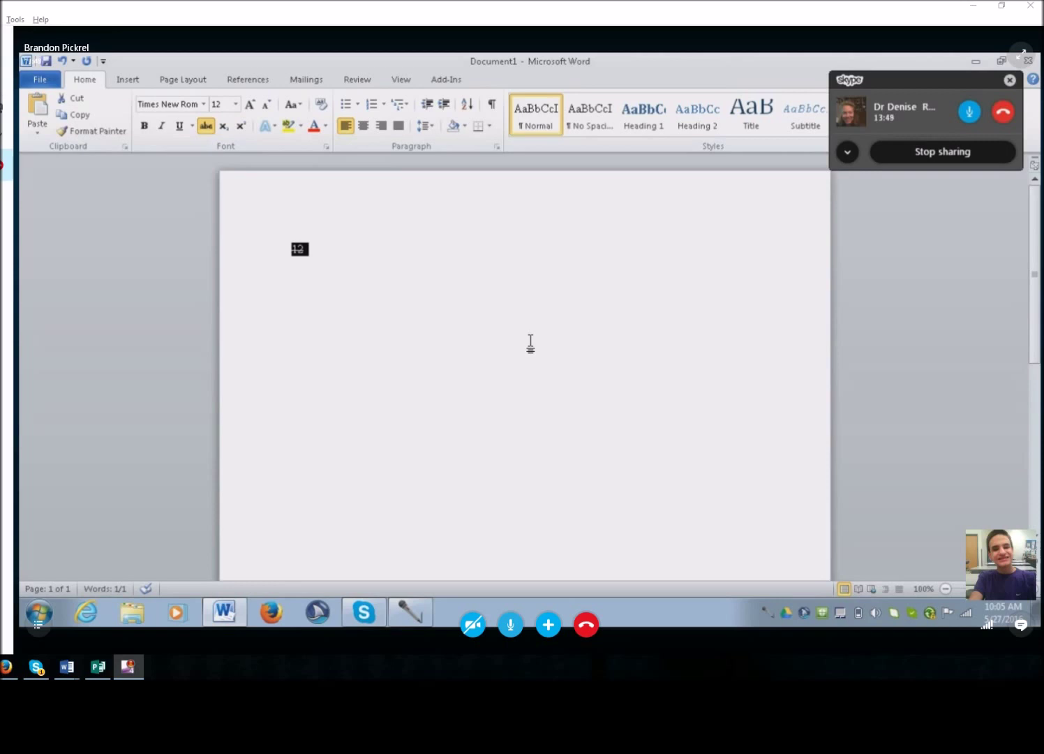
pyautogui.press('Right')
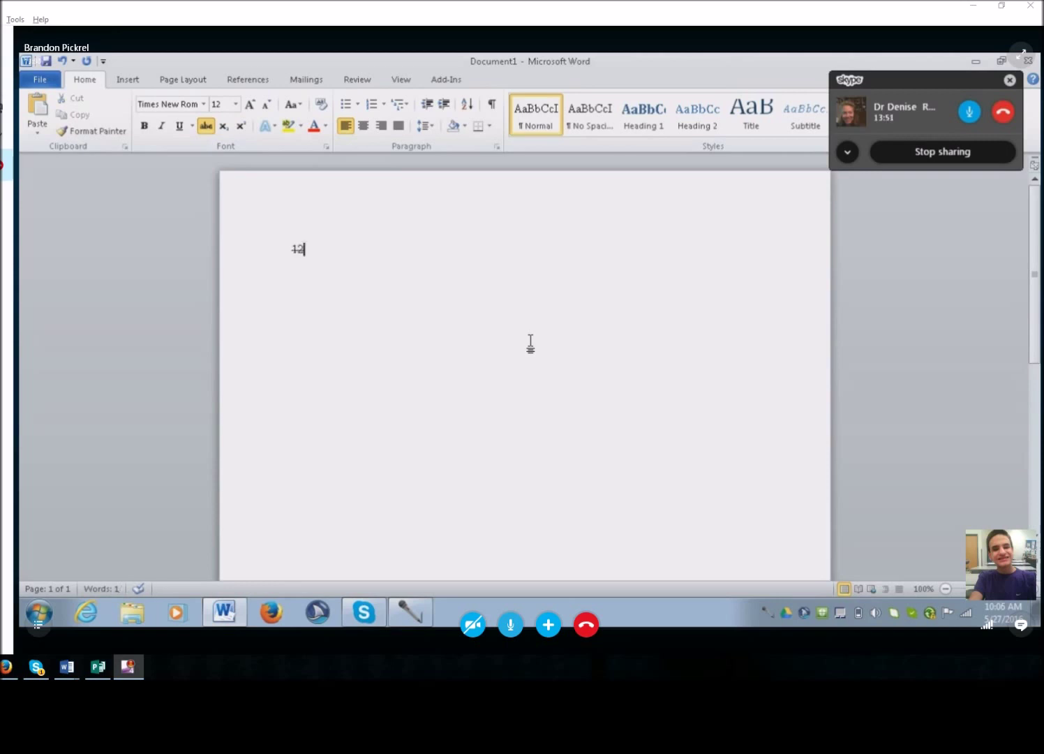
# Start a new line with strikethrough turned off and enter H2O with the 2 as a subscript.
pyautogui.press('Return')
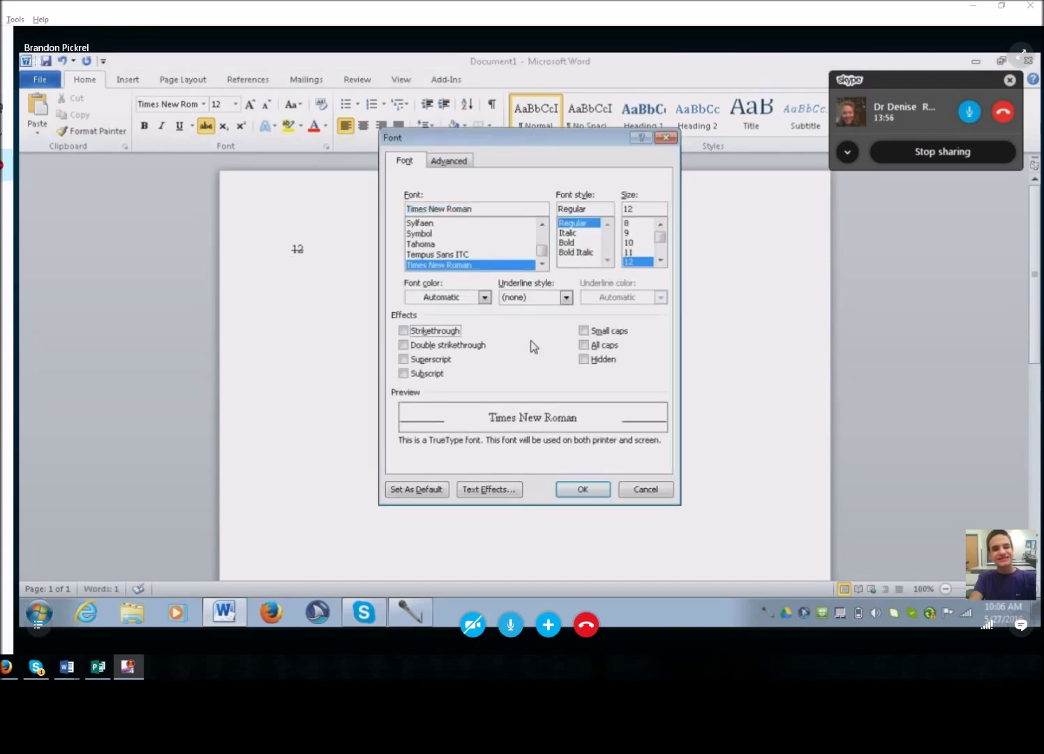
pyautogui.press('Escape')
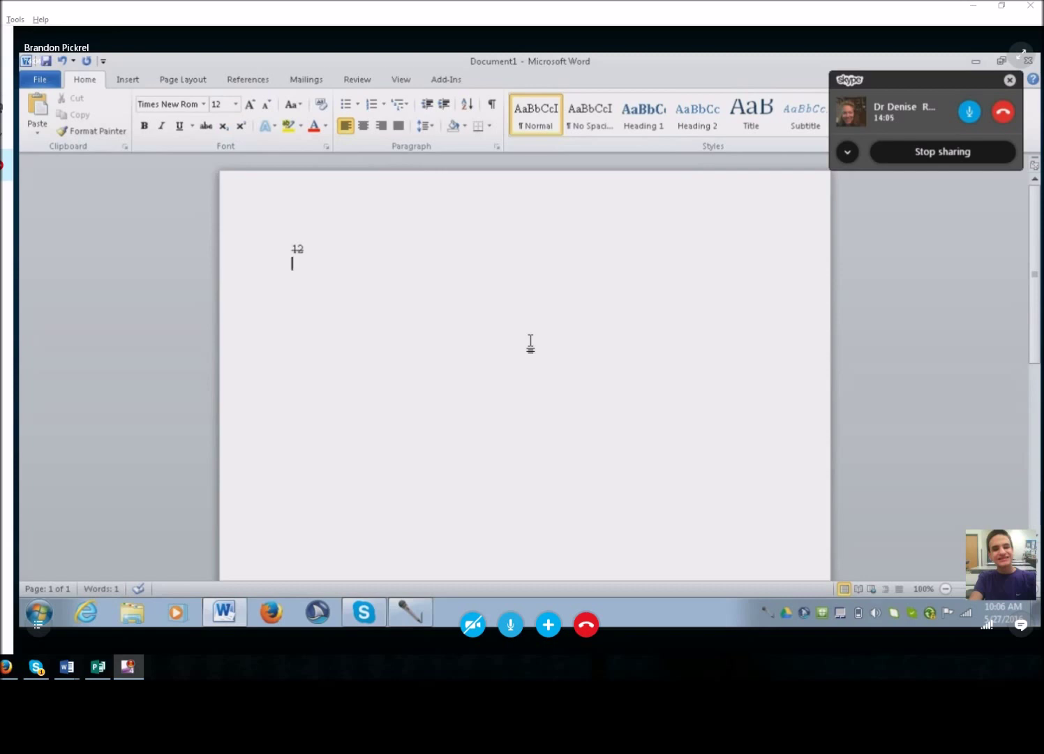
pyautogui.write('H')
pyautogui.hotkey('ctrl', '=')
pyautogui.write('2+')
pyautogui.press('BackSpace')
pyautogui.hotkey('ctrl', '=')
pyautogui.write('O')
# Enter C2 on the next line with the 2 as a subscript.
pyautogui.press('Return')
pyautogui.write('C')
pyautogui.hotkey('ctrl', '=')
pyautogui.write('2')
pyautogui.hotkey('ctrl', '=')
# Enter Fe3O on a new line with the 3 as a subscript, and check the lines above it.
pyautogui.press('Return')
pyautogui.write('Fe')
pyautogui.hotkey('ctrl', '=')
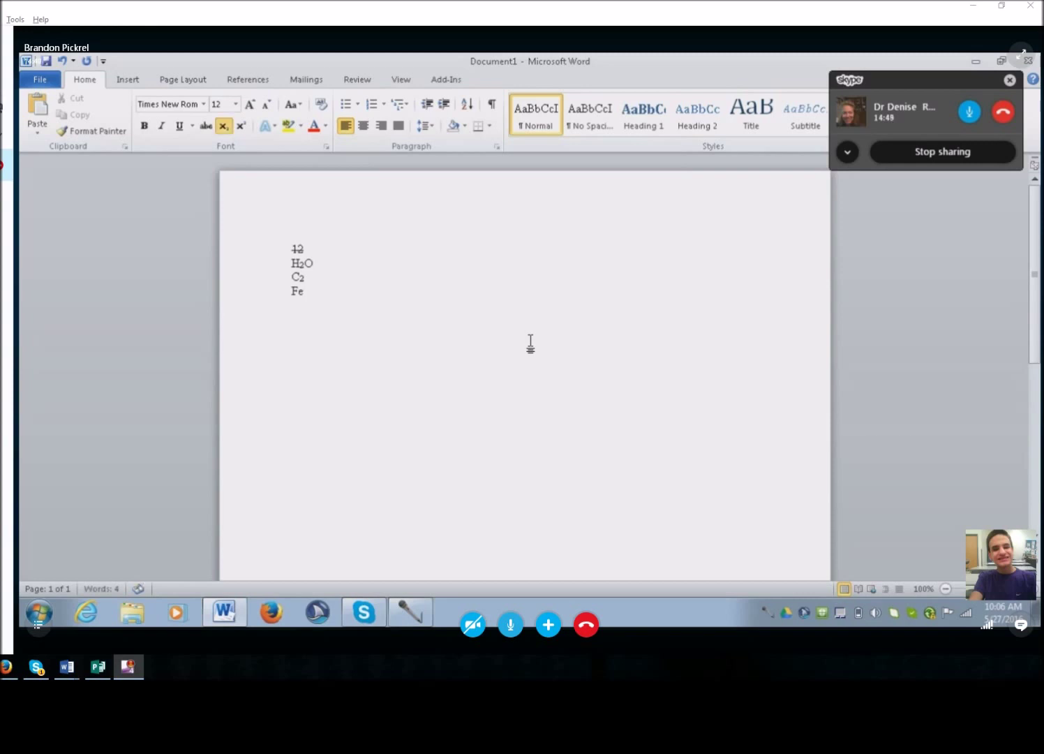
pyautogui.write('2')
pyautogui.press('BackSpace')
pyautogui.write('3')
pyautogui.hotkey('ctrl', 'z')
pyautogui.hotkey('ctrl', '=')
pyautogui.write('3')
pyautogui.hotkey('ctrl', '=')
pyautogui.write('O')
pyautogui.press('Up')
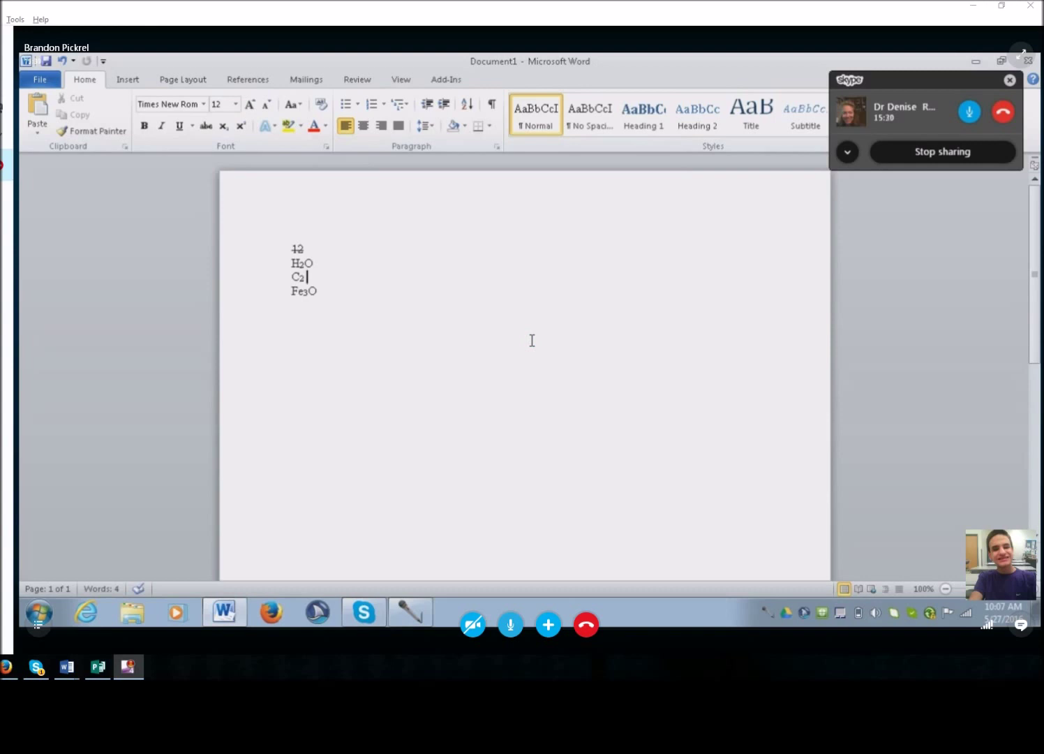
pyautogui.press('Up')
# On a new line at the document's end, enter 7 with superscript 4 followed by a bullet multiplication symbol.
pyautogui.hotkey('ctrl', 'End')
pyautogui.hotkey('ctrl', 'z')
pyautogui.press('Return')
pyautogui.write('7')
pyautogui.hotkey('ctrl', 'shift', '=')
pyautogui.write('2')
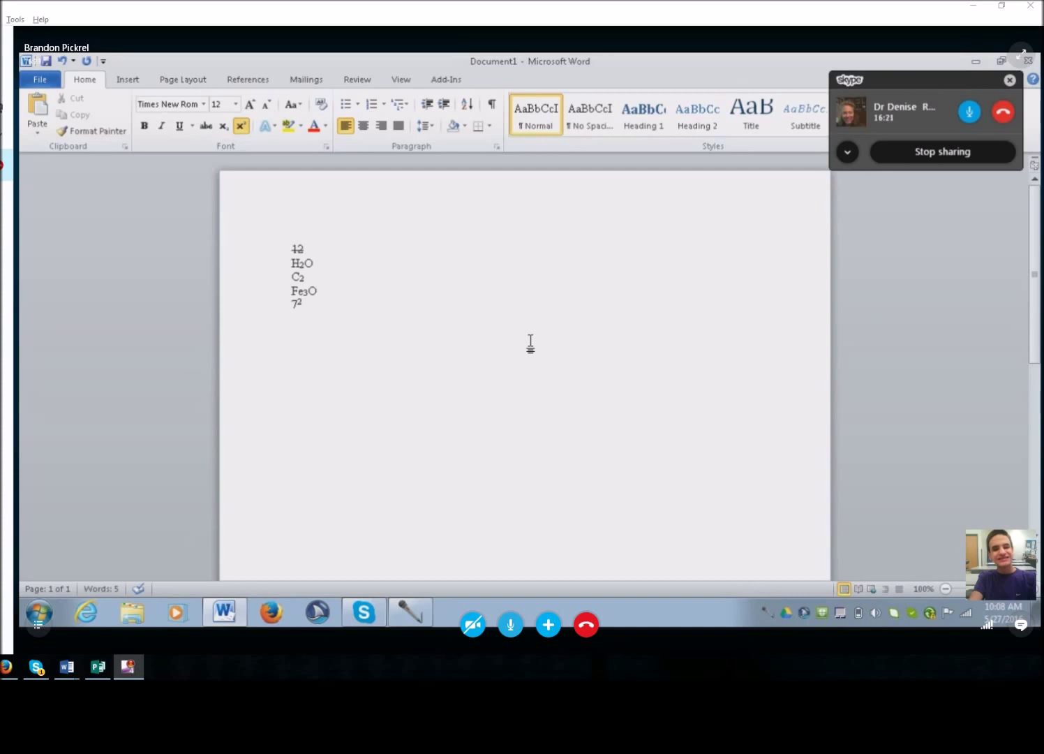
pyautogui.press('BackSpace')
pyautogui.hotkey('ctrl', 'shift', '+')
pyautogui.write('4')
pyautogui.hotkey('ctrl', 'shift', '+')
pyautogui.write('.')
pyautogui.press('Return')
# Continue the expression with 3, a superscript 2 and an equals sign.
pyautogui.write('3')
pyautogui.hotkey('ctrl', 'shift', '=')
pyautogui.write('2')
pyautogui.hotkey('ctrl', 'shift', '=')
pyautogui.write('=')
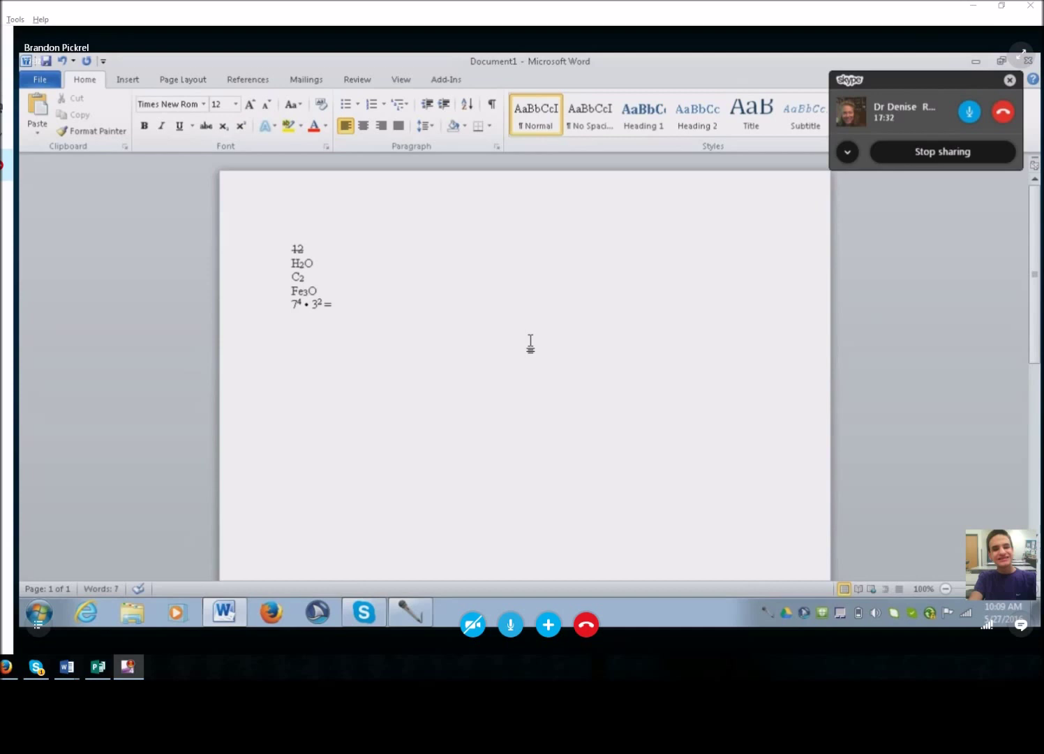
pyautogui.write('7')
pyautogui.hotkey('ctrl', 'shift', '+')
pyautogui.write('4')
pyautogui.hotkey('ctrl', 'shift', '+')
pyautogui.write('•')
pyautogui.press('BackSpace')
pyautogui.press('BackSpace')
pyautogui.press('BackSpace')
pyautogui.press('BackSpace')
pyautogui.press('BackSpace')
# Enter 7 with the superscript exponent 4•2 on the new line, followed by a normal-size bullet multiplication symbol.
pyautogui.write('7')
pyautogui.hotkey('ctrl', 'shift', '+')
pyautogui.write('4')
pyautogui.write('•2')
pyautogui.hotkey('ctrl', 'shift', '+')
pyautogui.write('•')
# Complete the second expression with 5, a superscript 2 and an equals sign, ending on a new line.
pyautogui.write('5')
pyautogui.hotkey('ctrl', 'shift', '+')
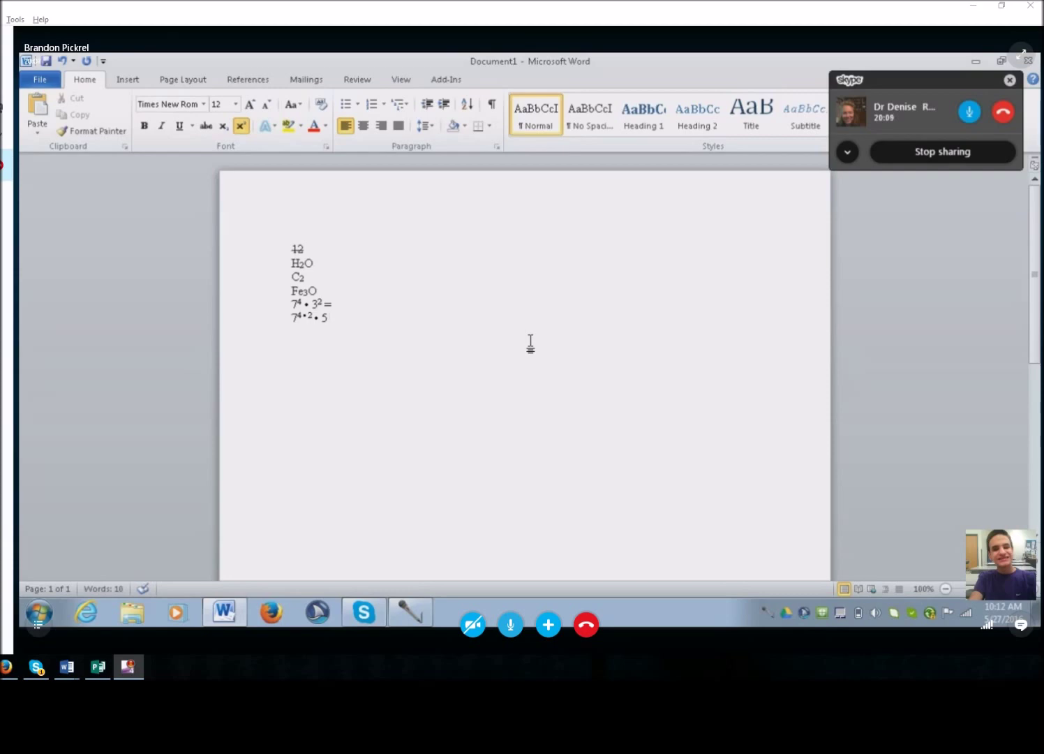
pyautogui.write('2')
pyautogui.hotkey('ctrl', 'shift', '+')
pyautogui.write('=')
pyautogui.press('Return')
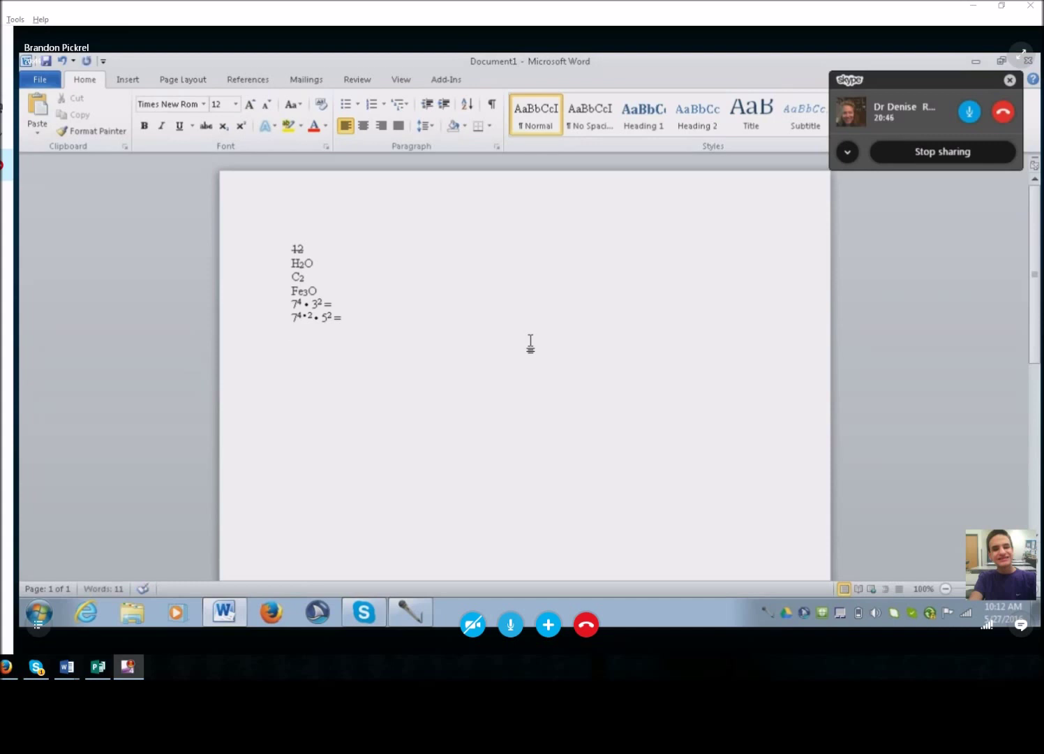
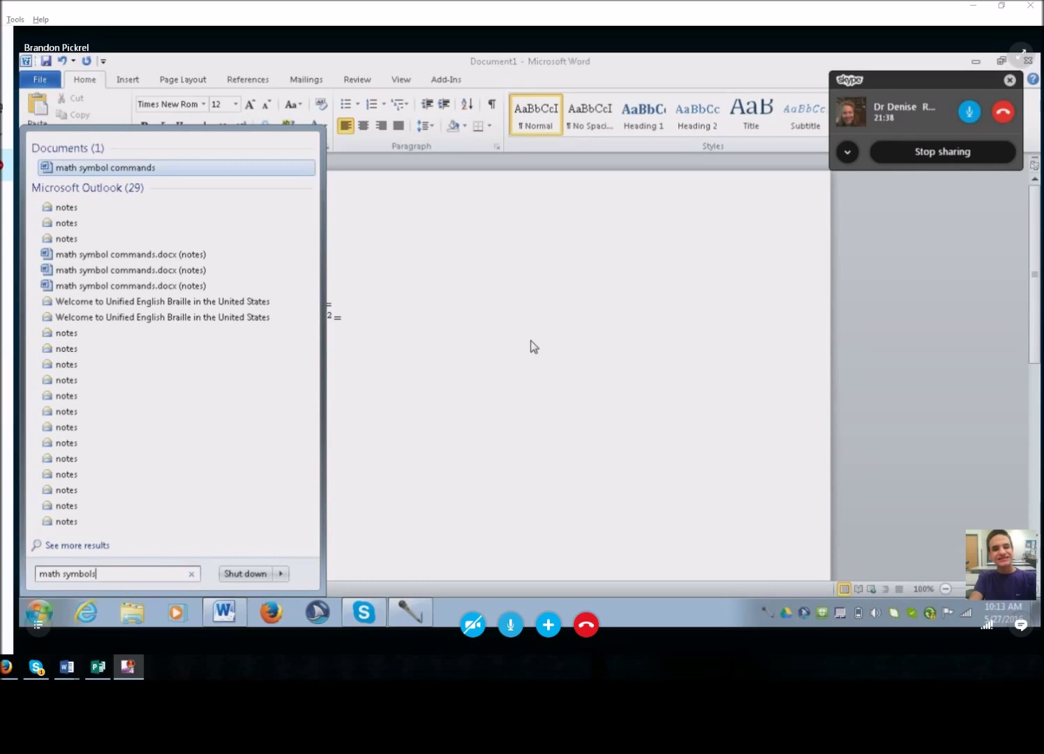
# Open the math symbol commands document and change its heading to Math Symbols.
pyautogui.press('Escape')
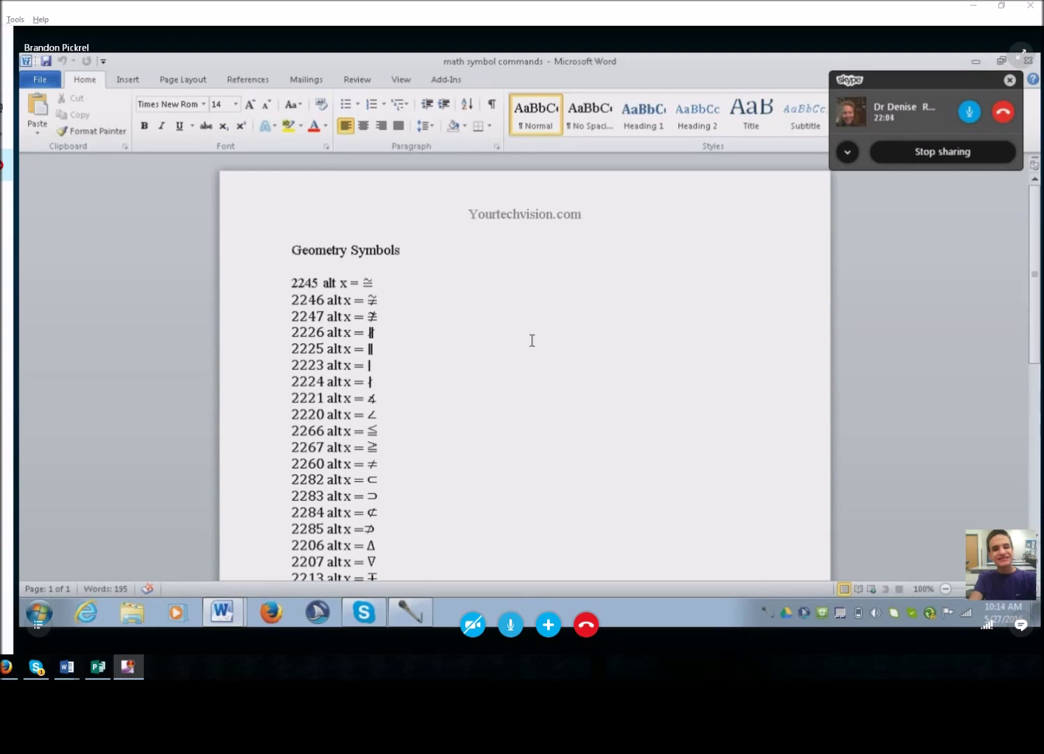
pyautogui.hotkey('ctrl', 'Delete')
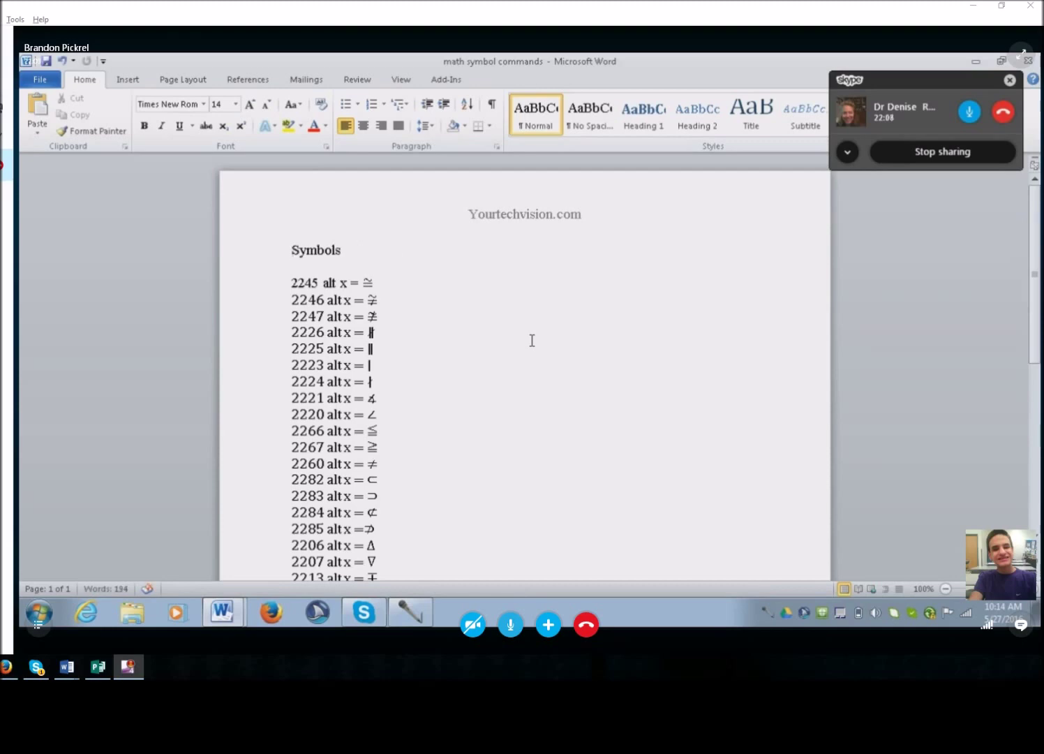
pyautogui.write('Math')
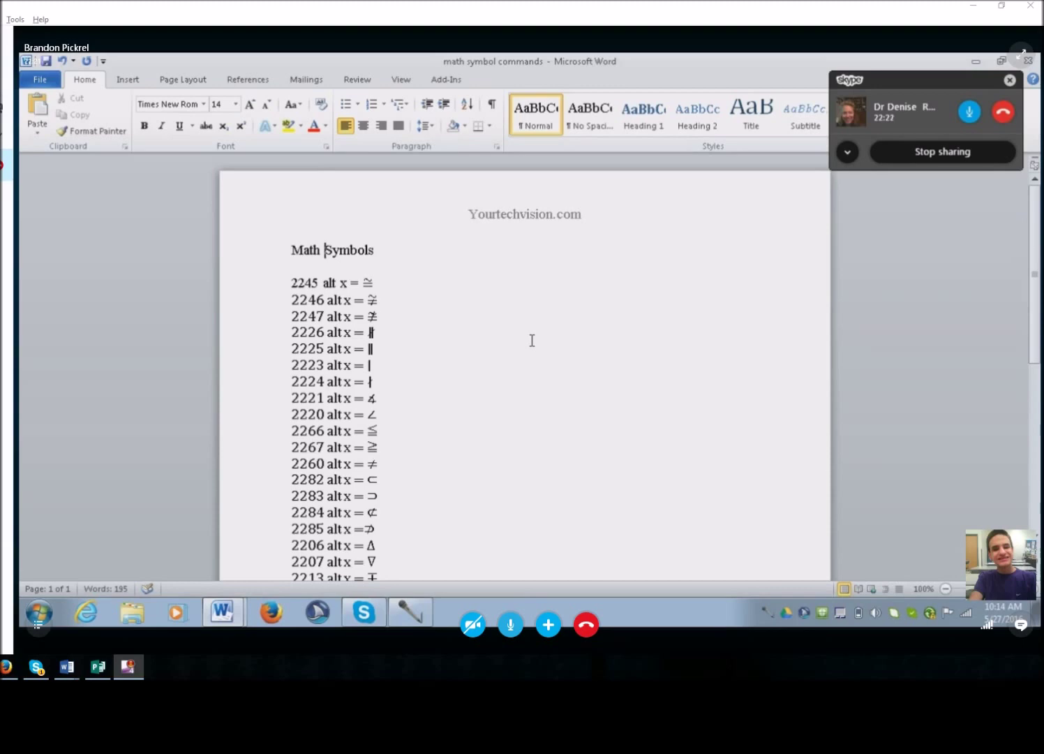
# Read down the list of symbol codes to find the code for the triangle symbol.
pyautogui.press('Down')
pyautogui.press('Down')
pyautogui.press('Down')
pyautogui.press('Down')
pyautogui.press('Down')
pyautogui.press('Down')
pyautogui.press('Down')
pyautogui.press('Down')
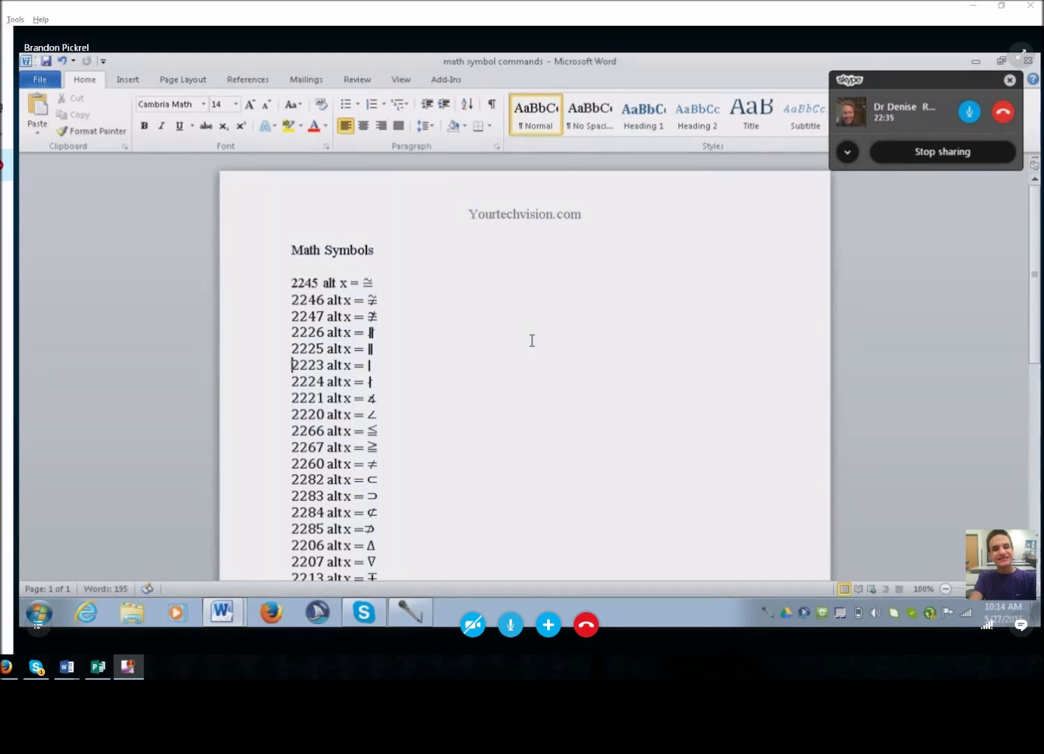
pyautogui.press('Down')
pyautogui.press('Down')
pyautogui.press('Down')
pyautogui.press('Down')
pyautogui.press('Down')
pyautogui.press('Down')
pyautogui.press('Down')
pyautogui.press('Down')
pyautogui.press('Down')
pyautogui.press('Down')
# Return to Document1 and enter ΔABC, converting the character code 2206 into the triangle symbol.
pyautogui.hotkey('alt', 'Tab')
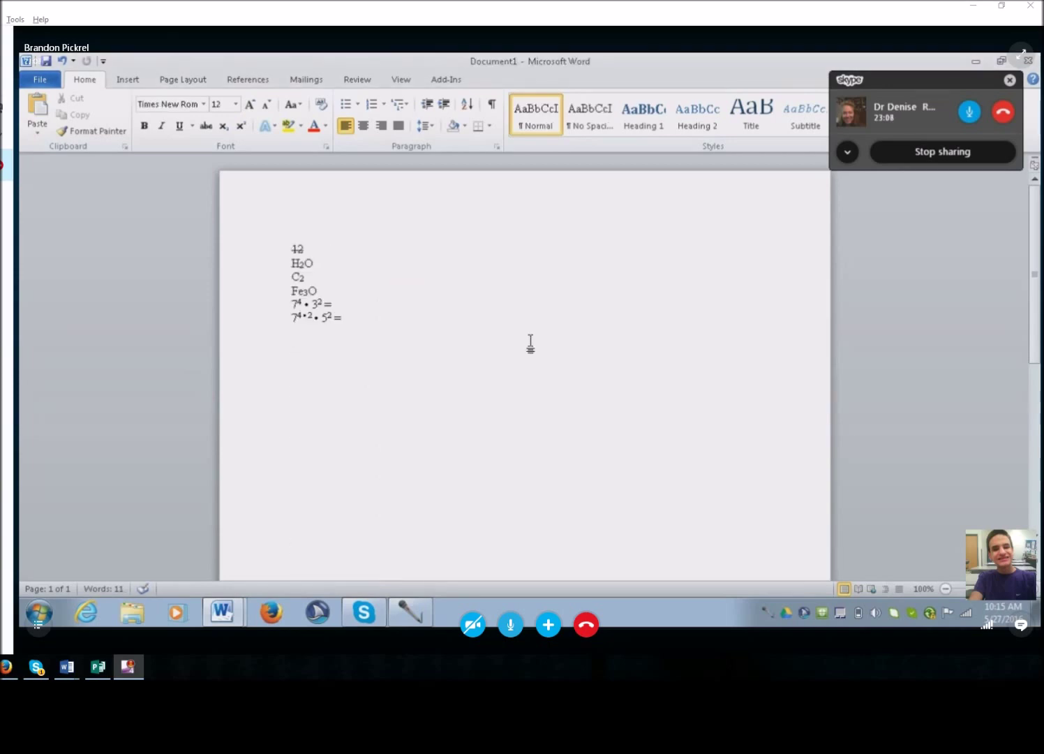
pyautogui.write('2206')
pyautogui.press('BackSpace')
pyautogui.press('BackSpace')
pyautogui.press('BackSpace')
pyautogui.press('BackSpace')
pyautogui.write('4')
pyautogui.hotkey('ctrl', 'y')
pyautogui.write('ABC')
pyautogui.press('Return')
# Look up the code for the angle symbol in the math symbol commands document.
pyautogui.hotkey('alt', 'Tab')
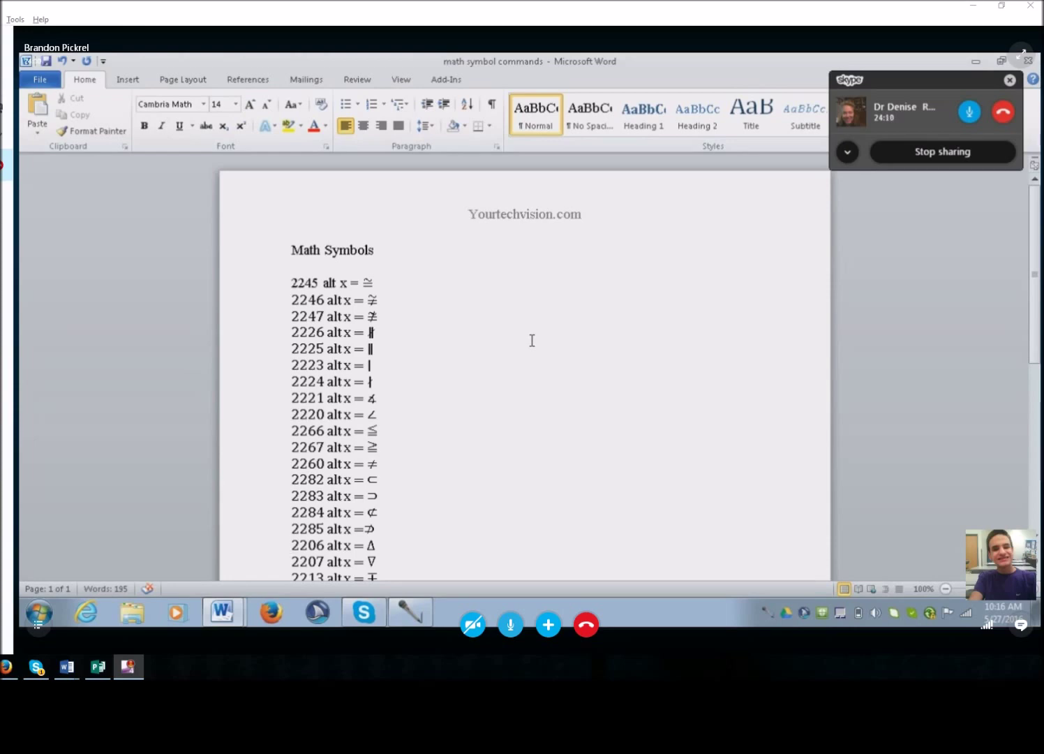
pyautogui.press('Up')
pyautogui.press('Up')
pyautogui.press('Up')
pyautogui.press('Up')
pyautogui.press('Up')
pyautogui.press('Up')
pyautogui.press('Up')
pyautogui.press('Up')
pyautogui.press('Up')
pyautogui.hotkey('alt', 'Tab')
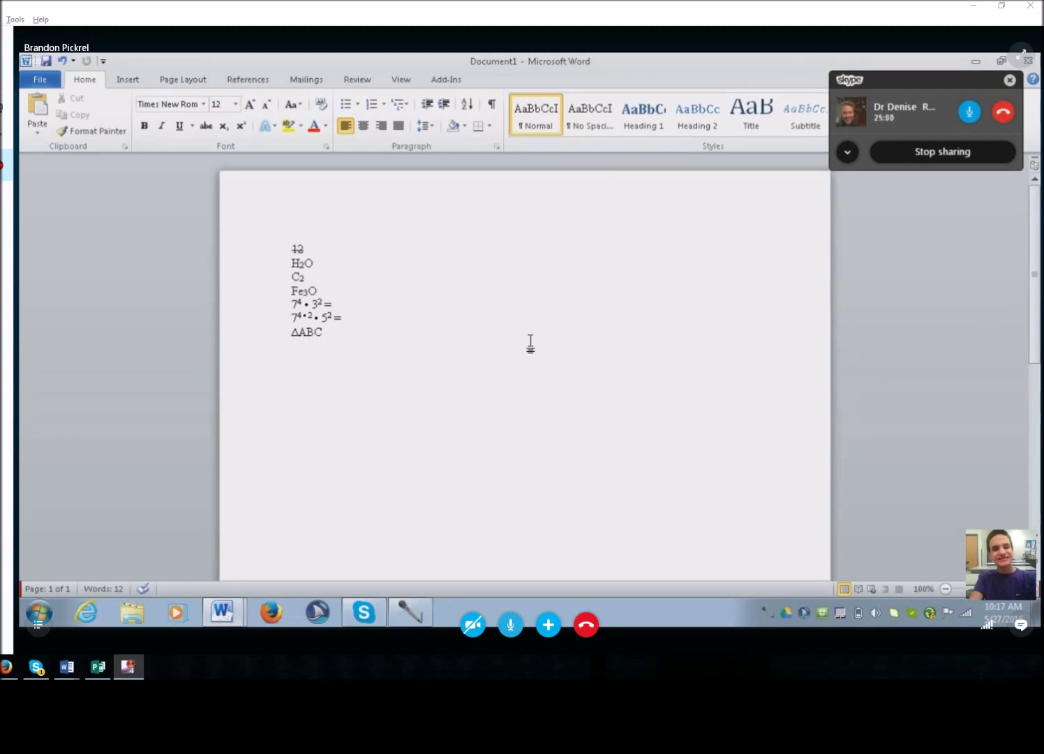
pyautogui.hotkey('alt', 'Tab')
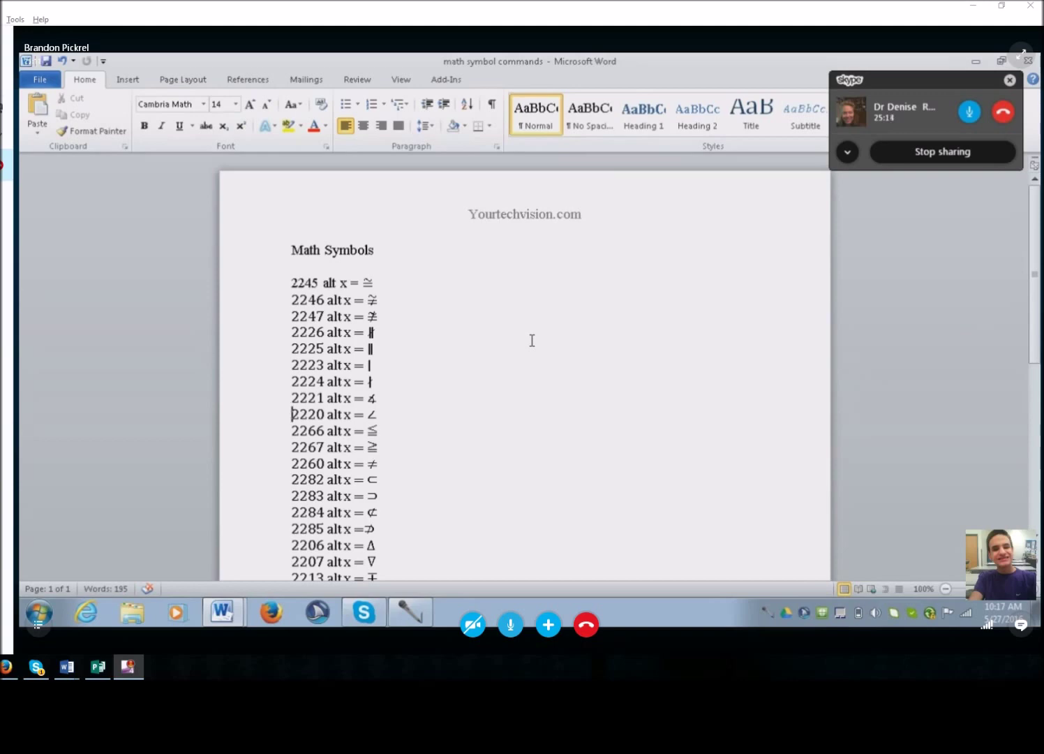
# Return to Document1 and enter ∠A = 30, converting the character code 2220 into the angle symbol.
pyautogui.hotkey('alt', 'Tab')
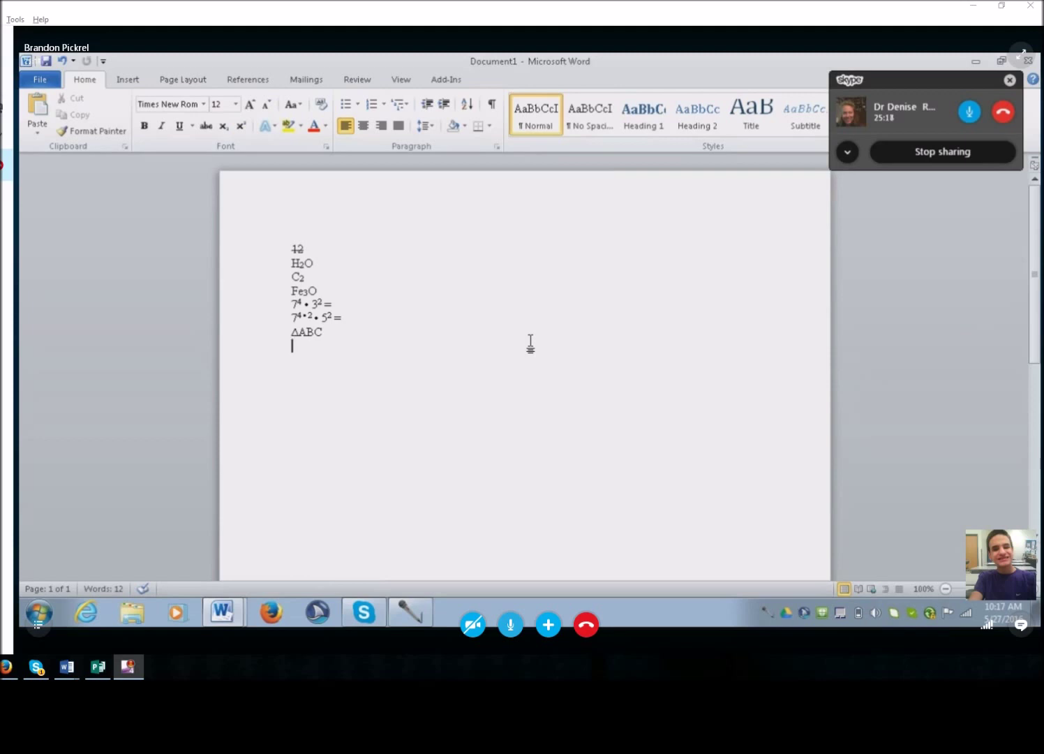
pyautogui.write('2220')
pyautogui.hotkey('alt', 'x')
pyautogui.write('A')
pyautogui.write('= 30')
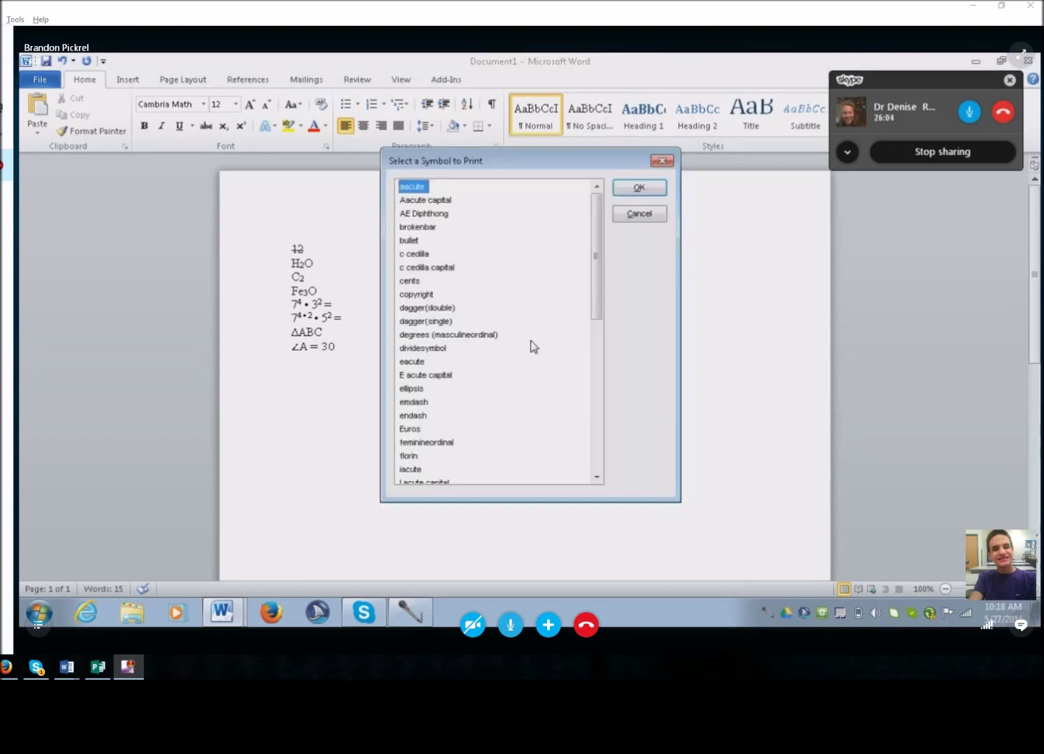
# Insert the degrees (masculineordinal) symbol after 30.
pyautogui.press('d')
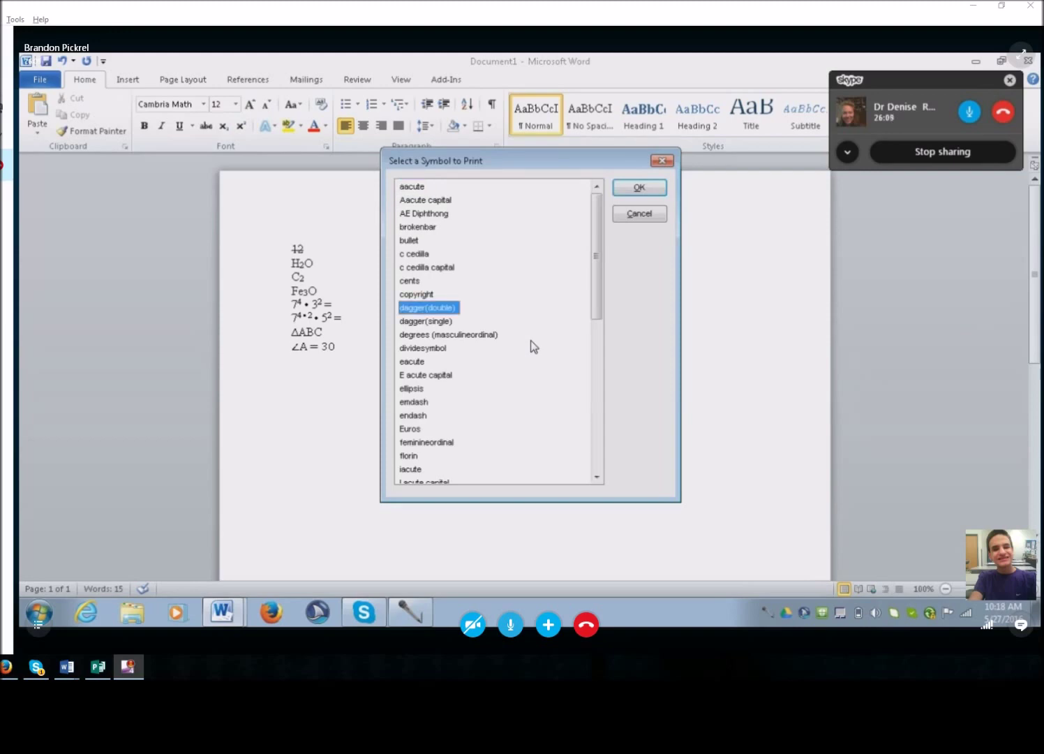
pyautogui.press('Down')
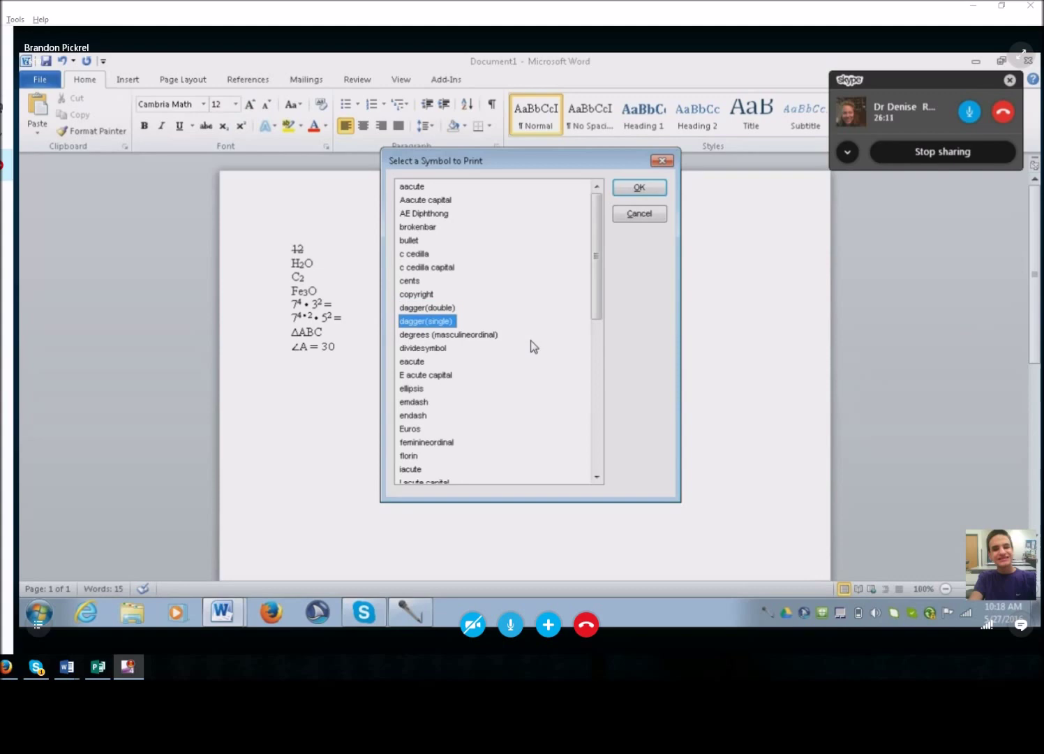
pyautogui.press('Down')
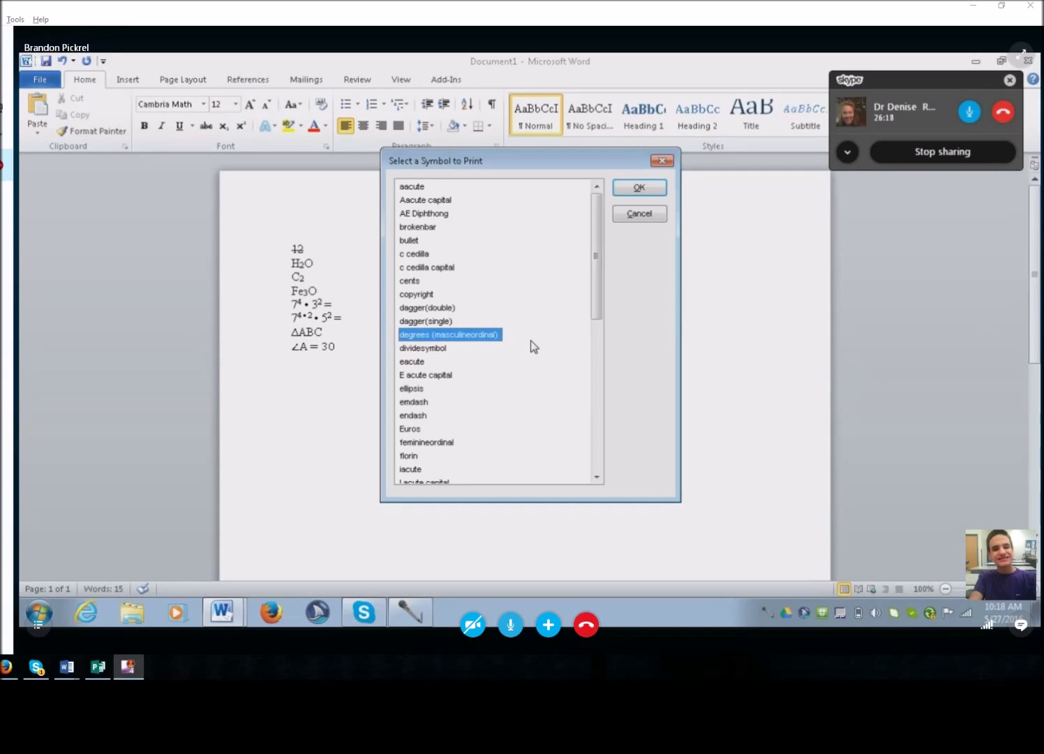
pyautogui.press('Return')
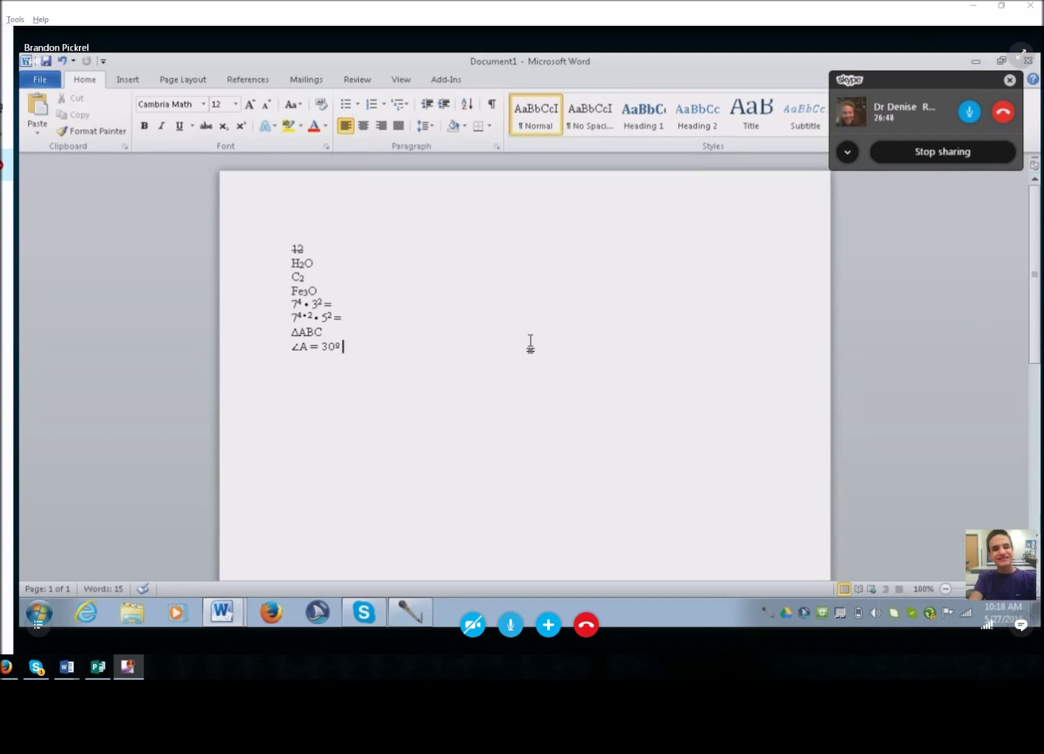
# Enter A ≦ B on a new line, looking up code 2266 in the symbol list and converting it into the symbol.
pyautogui.press('Return')
pyautogui.write('a')
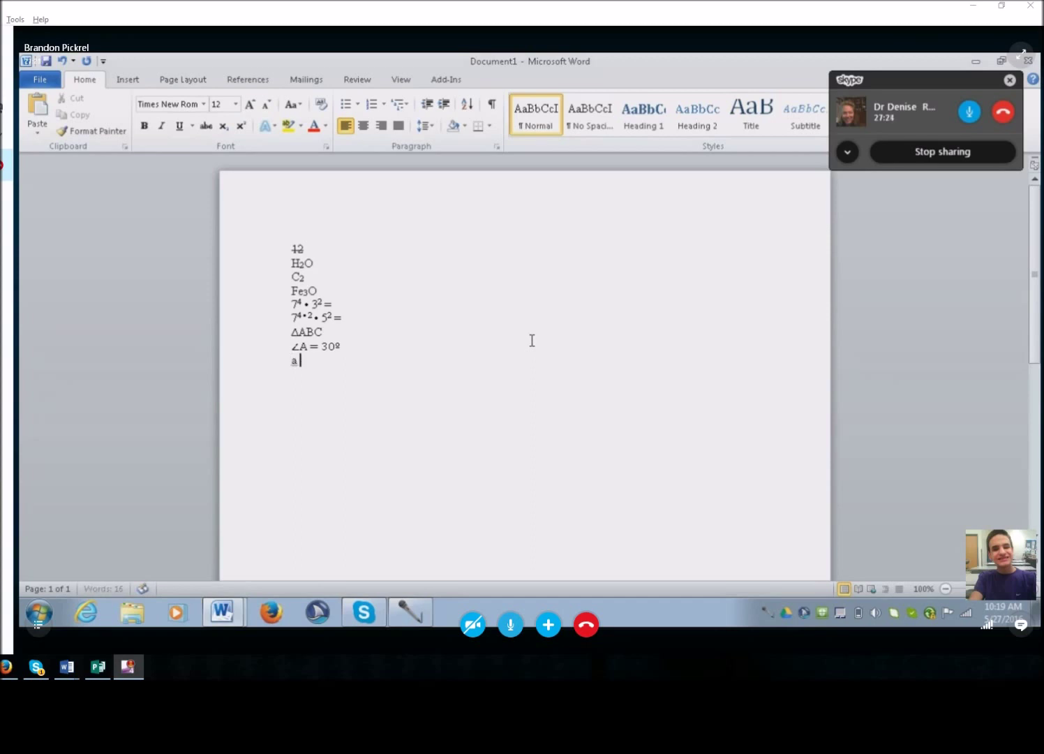
pyautogui.press('BackSpace')
pyautogui.write('A')
pyautogui.hotkey('alt', 'Tab')
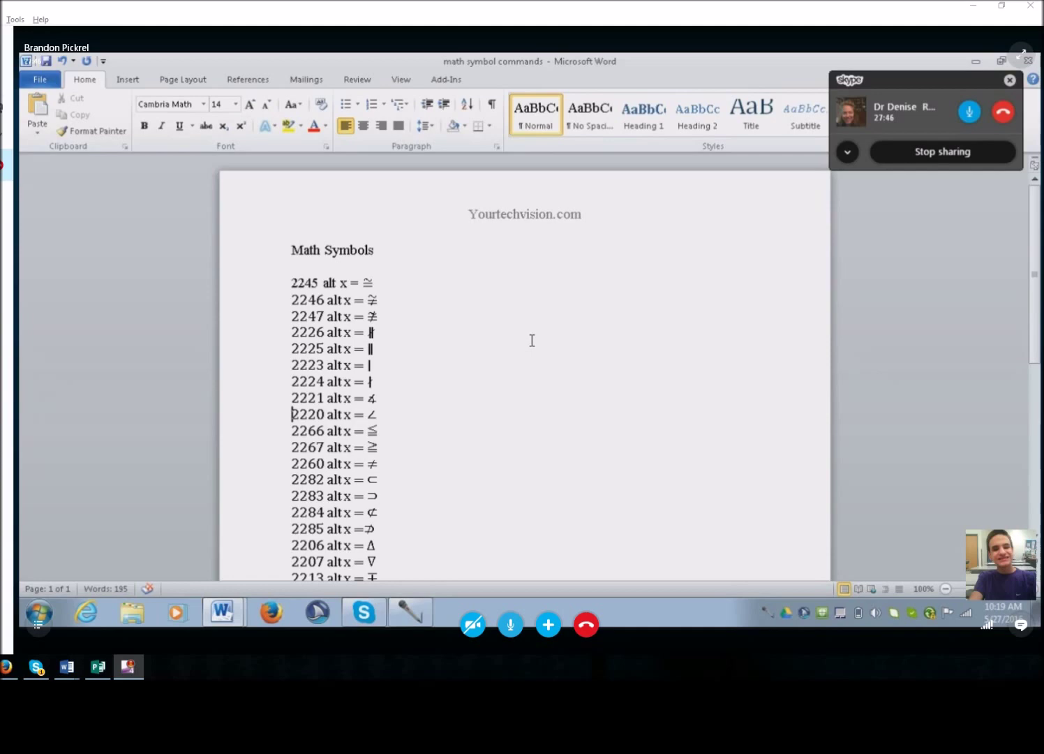
pyautogui.press('Down')
pyautogui.hotkey('alt', 'Tab')
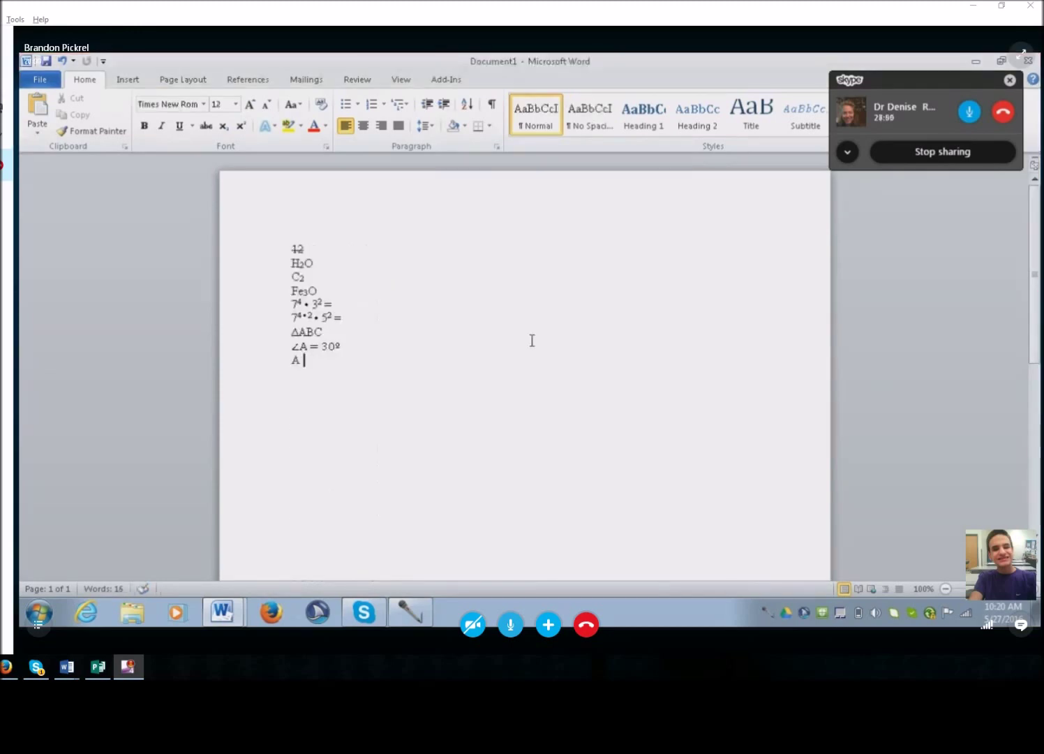
pyautogui.write('2266')
pyautogui.hotkey('alt', 'x')
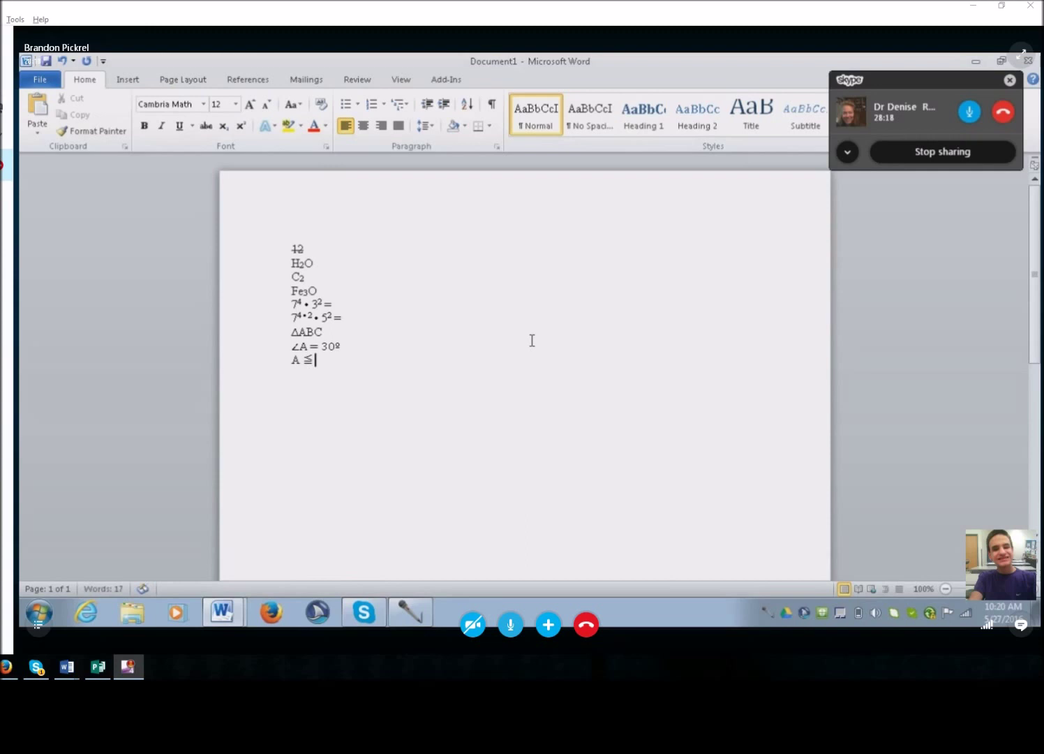
pyautogui.write('B')
pyautogui.press('Return')
# Look up the code for the ≧ symbol in the math symbol commands document and return to Document1.
pyautogui.hotkey('alt', 'Tab')
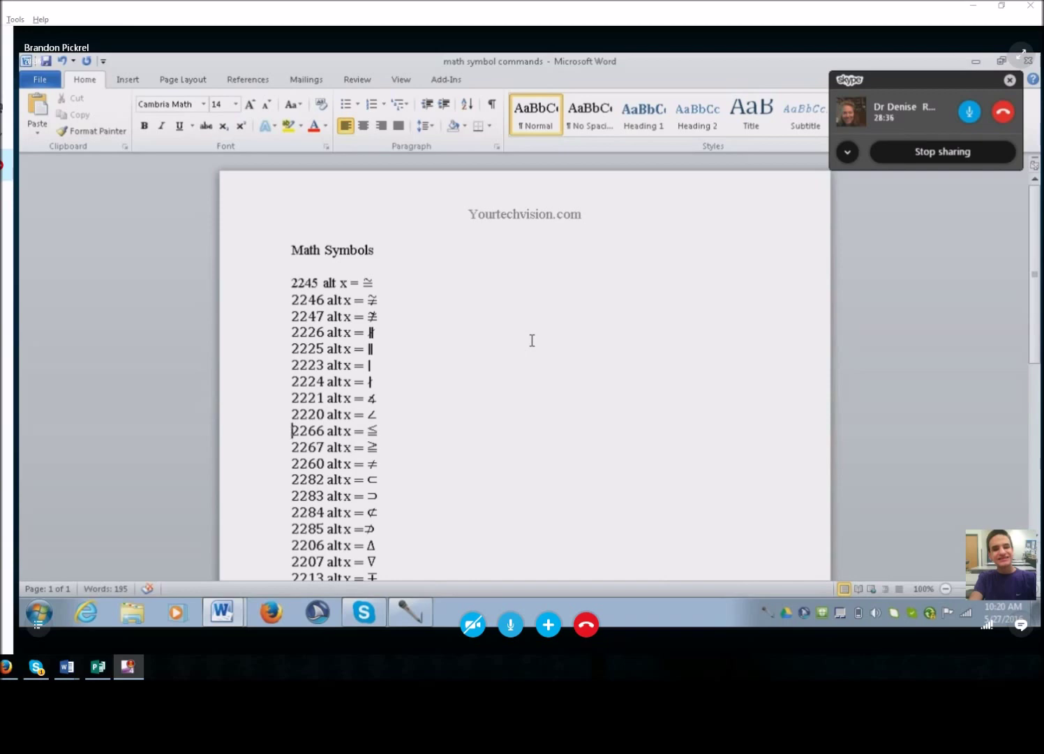
pyautogui.press('Down')
pyautogui.hotkey('alt', 'Tab')
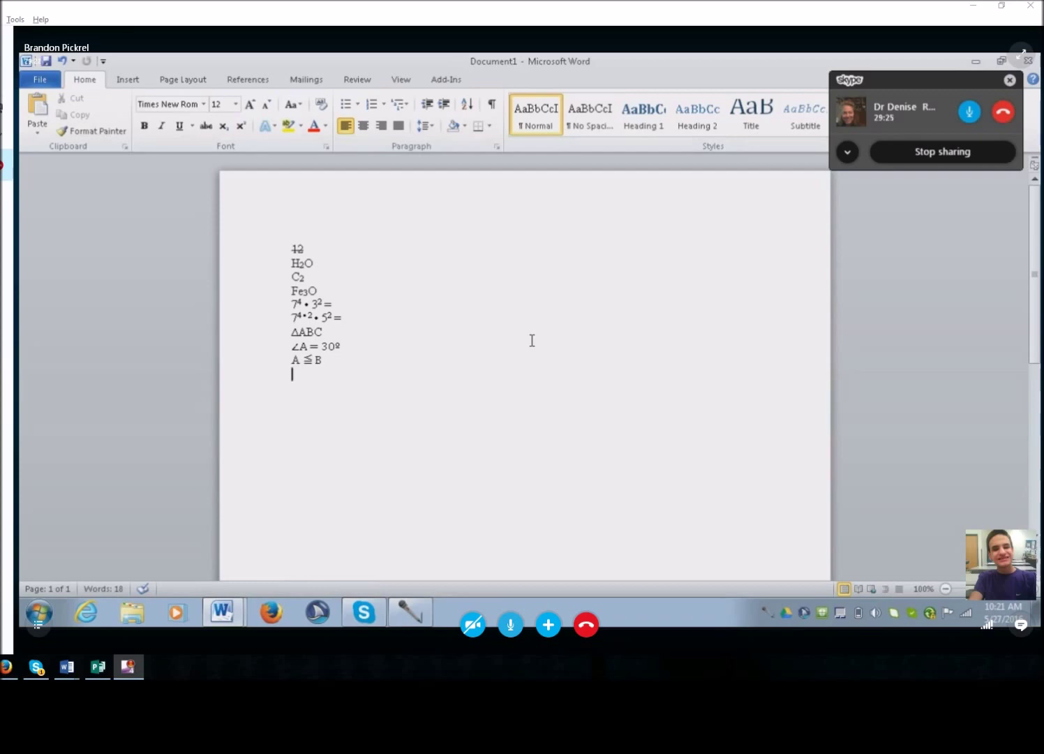
pyautogui.hotkey('alt', 'Tab')
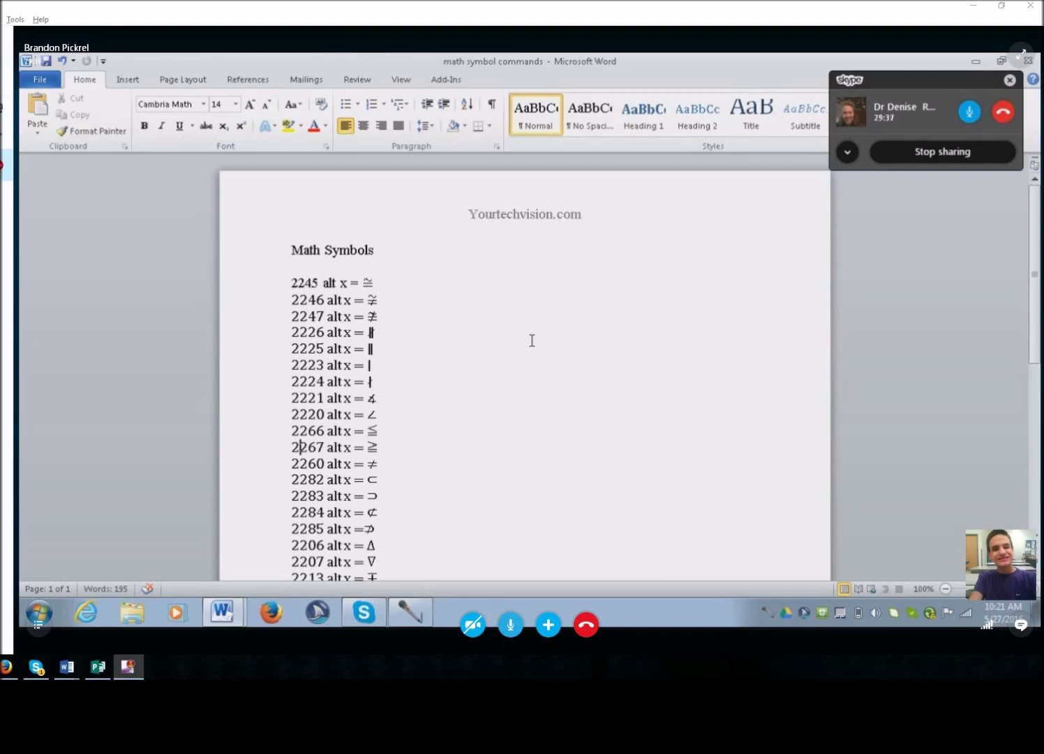
pyautogui.hotkey('alt', 'Tab')
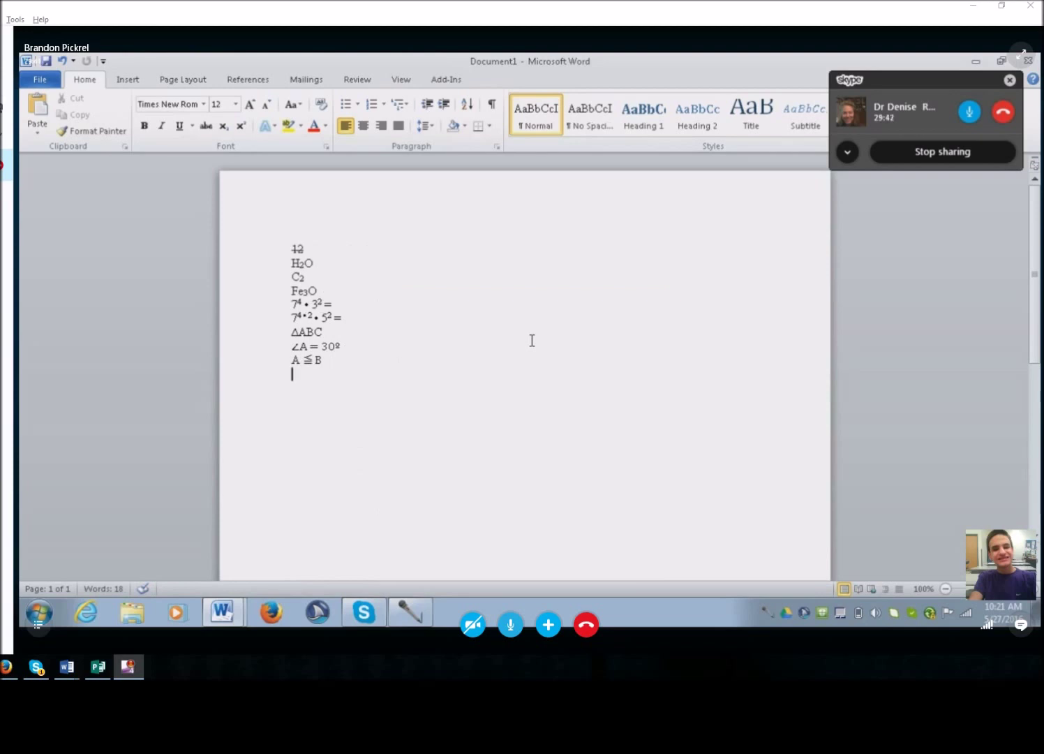
# Enter D ≧ E on the new line, converting the character code 2267 into the symbol.
pyautogui.write('D 2')
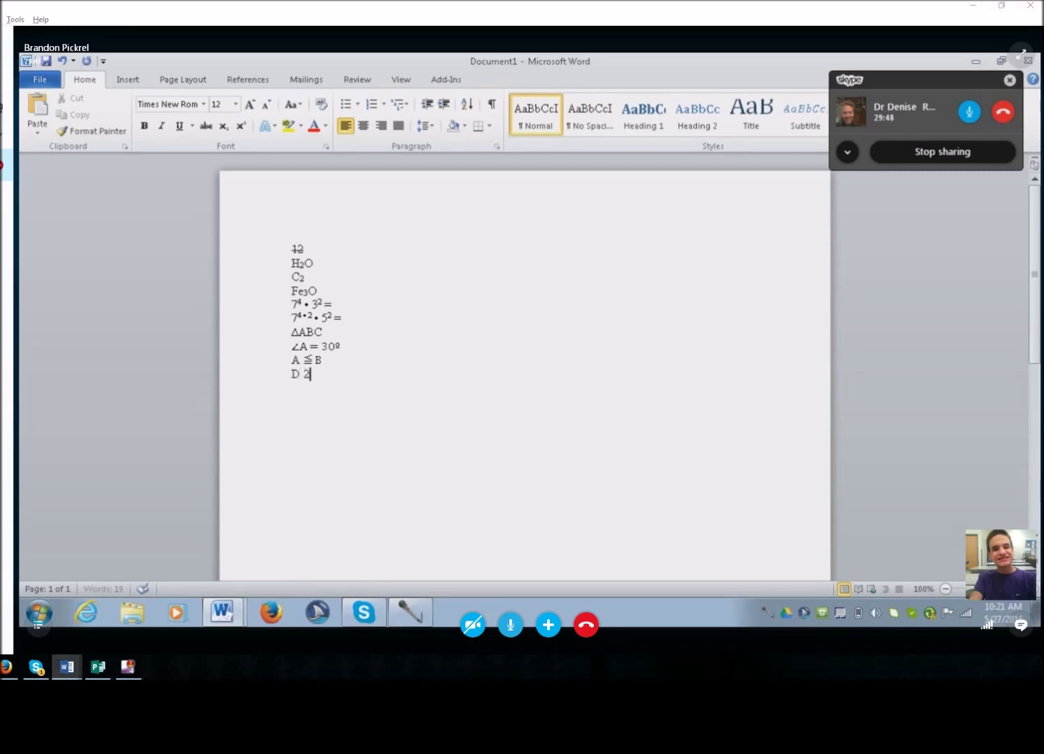
pyautogui.write('267')
pyautogui.hotkey('alt', 'x')
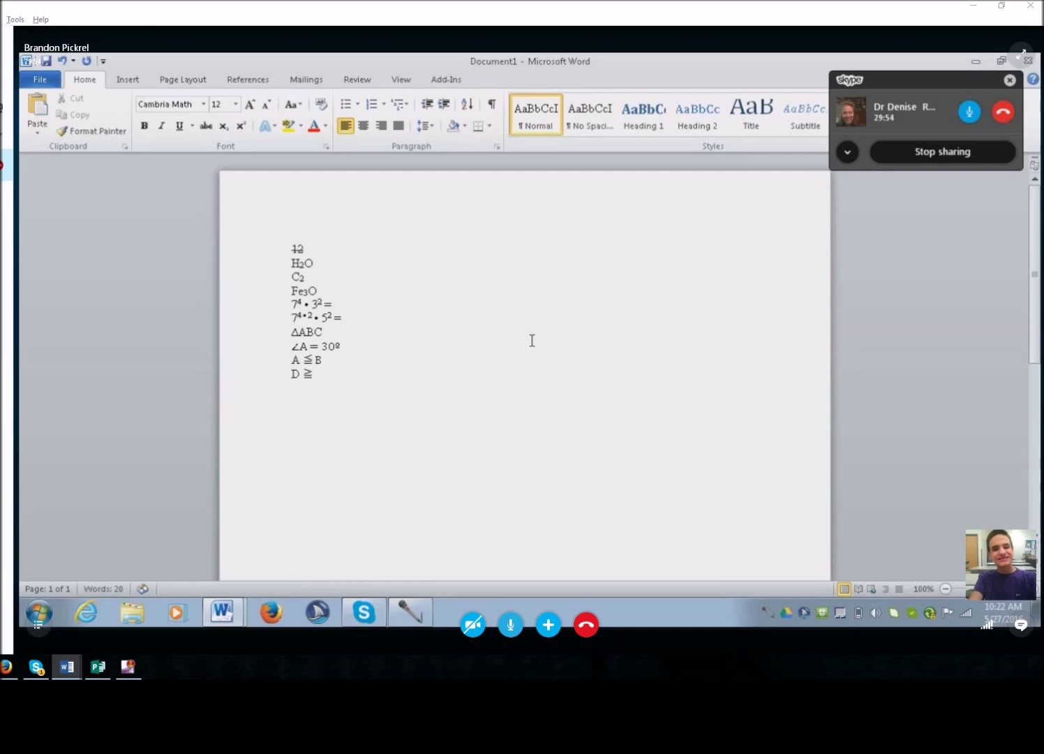
pyautogui.write('D')
pyautogui.press('BackSpace')
pyautogui.write('E')
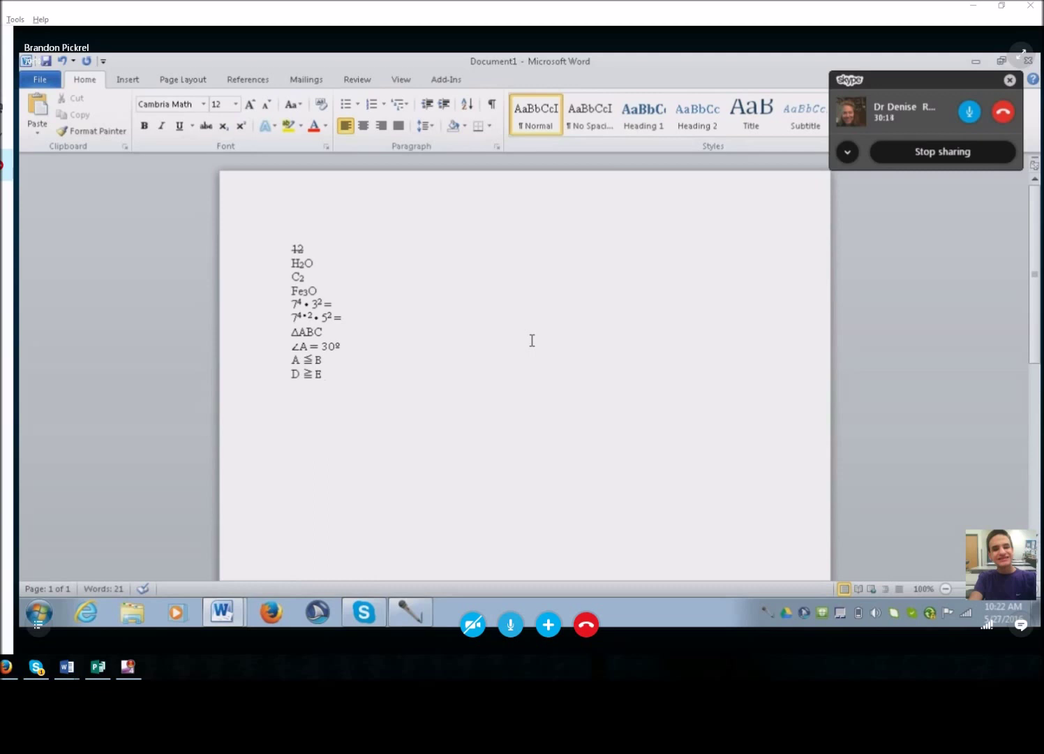
# Enter πr² on a new line below D ≧ E, converting code 03c0 into π and superscripting the 2.
pyautogui.write('0')
pyautogui.press('Up')
pyautogui.press('Right')
pyautogui.press('End')
pyautogui.press('BackSpace')
pyautogui.press('Return')
pyautogui.write('O3c0')
pyautogui.write('R')
pyautogui.press('BackSpace')
pyautogui.write('r')
pyautogui.hotkey('ctrl', 'shift', '=')
pyautogui.write('2')
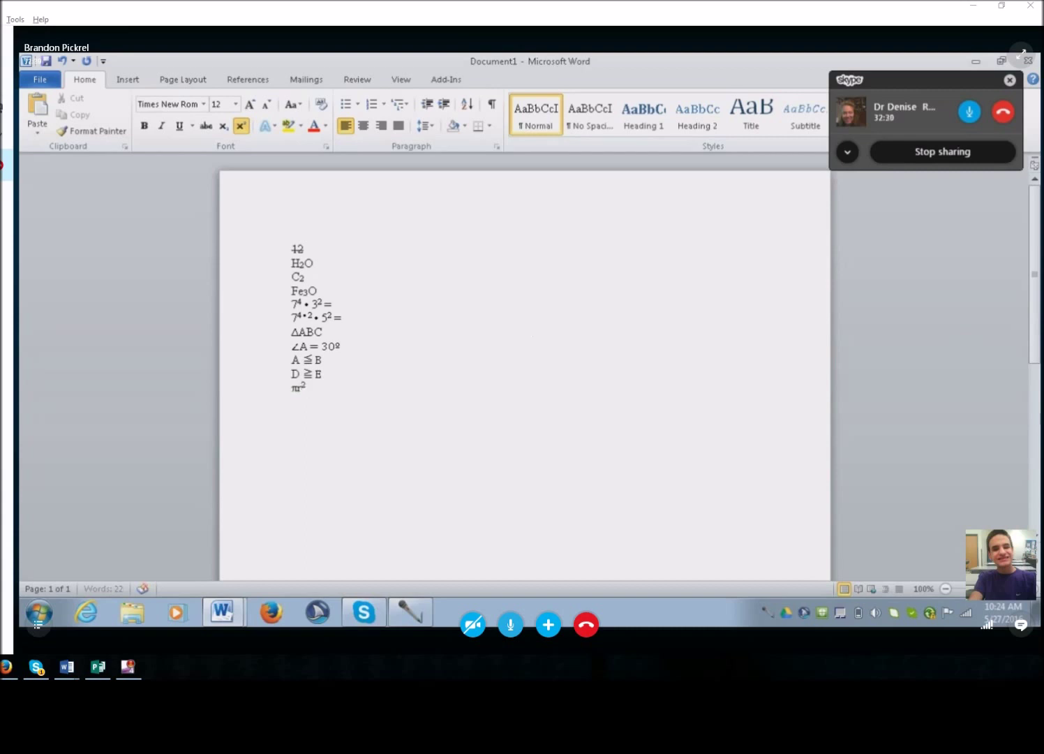
pyautogui.hotkey('ctrl', 'shift', '=')
pyautogui.hotkey('ctrl', 'shift', '=')
# Insert π at the end of the math symbol commands document by converting the character code 03c0.
pyautogui.hotkey('alt', 'Tab')
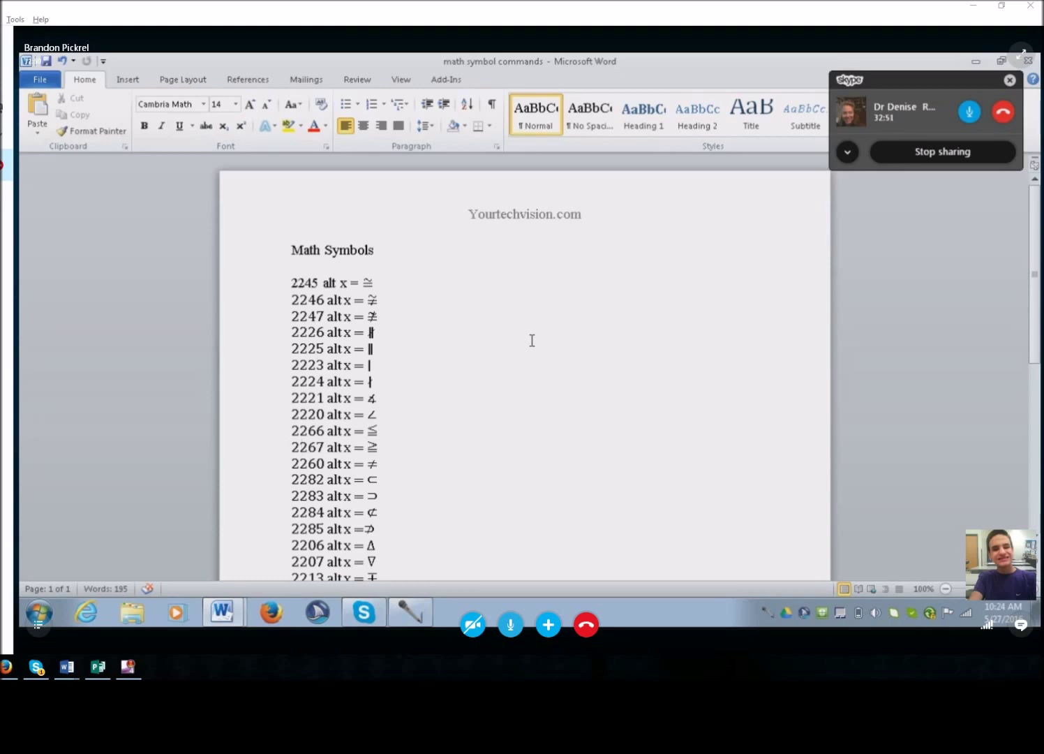
pyautogui.scroll(-10, 532, 340)
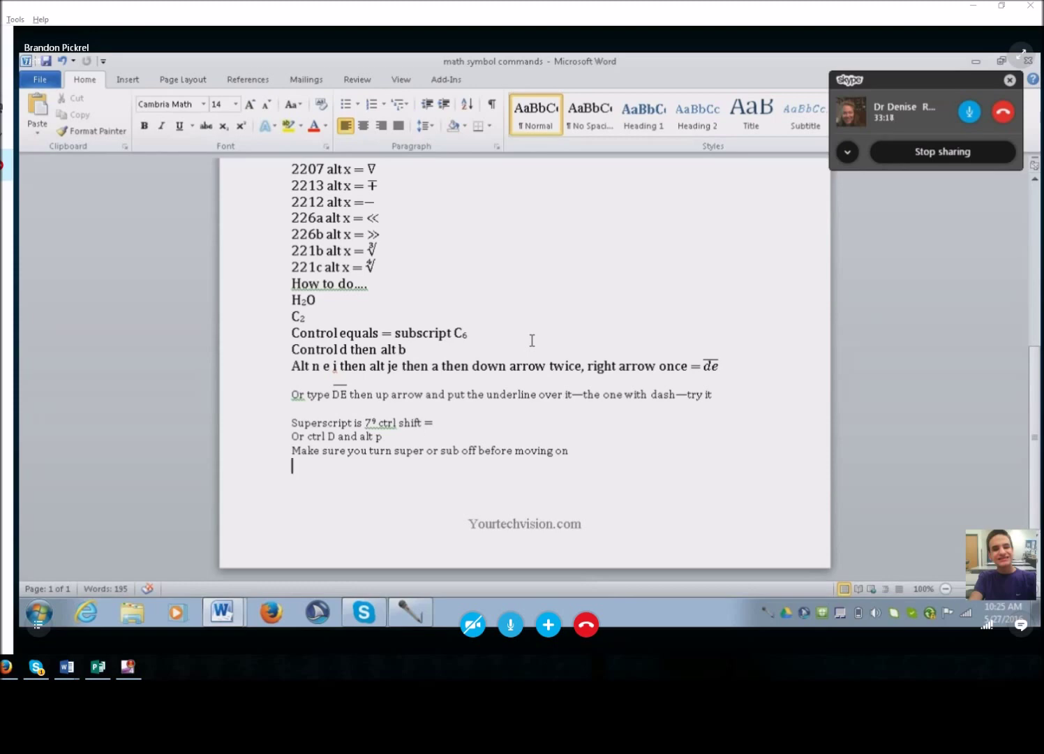
pyautogui.press('Return')
pyautogui.write('0c30')
pyautogui.hotkey('alt', 'x')
pyautogui.press('Left')
pyautogui.press('Right')
pyautogui.press('BackSpace')
pyautogui.write('03c0')
pyautogui.hotkey('alt', 'x')
# Add the text "03c0 alt x =" in front of the π at the end of the document.
pyautogui.press('Left')
pyautogui.write('03c')
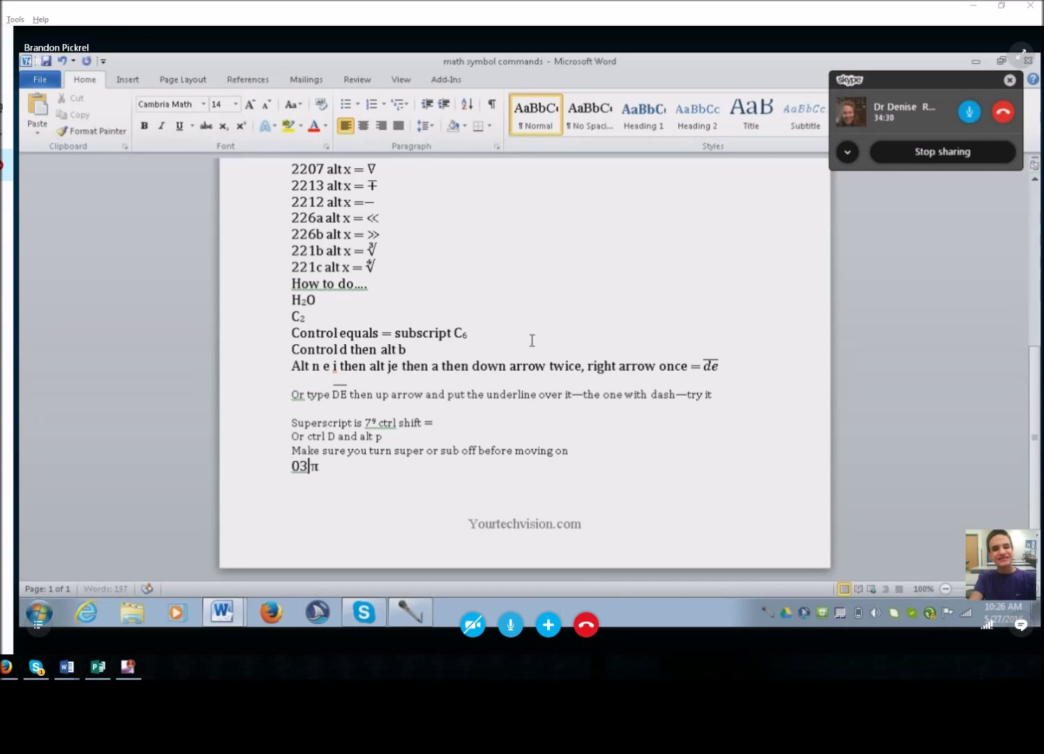
pyautogui.write('0')
pyautogui.press('space')
pyautogui.press('BackSpace')
pyautogui.write('alt x')
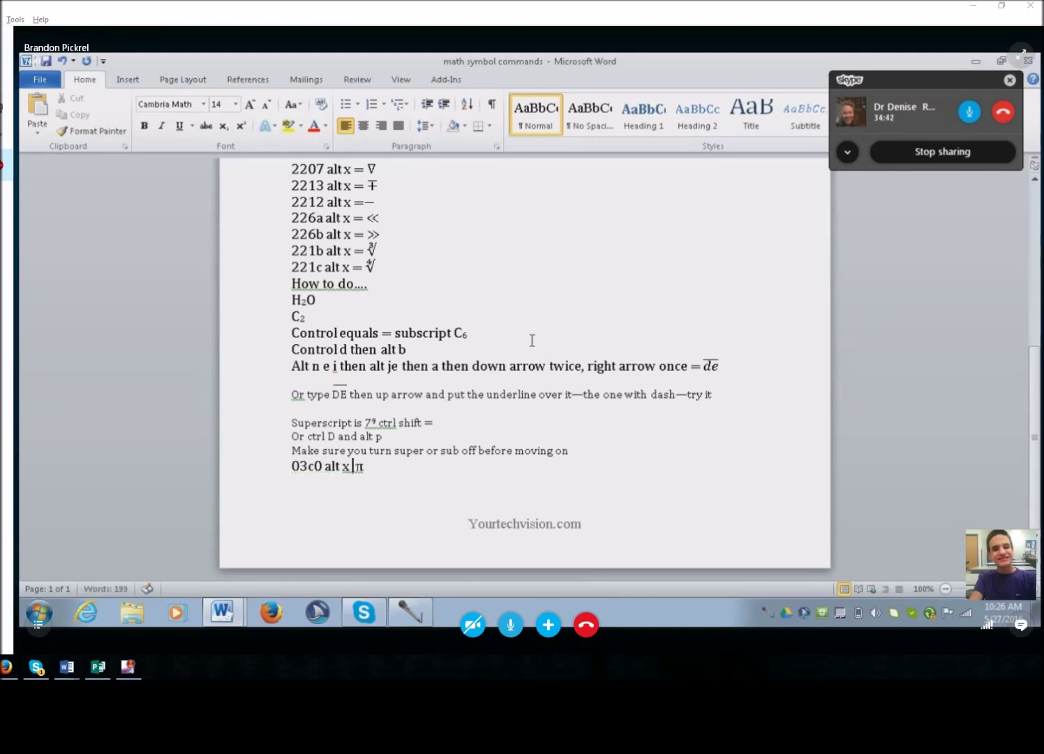
pyautogui.write(' =')
# Search the math symbol commands document from its beginning for "not" and close the search.
pyautogui.hotkey('ctrl', 'Home')
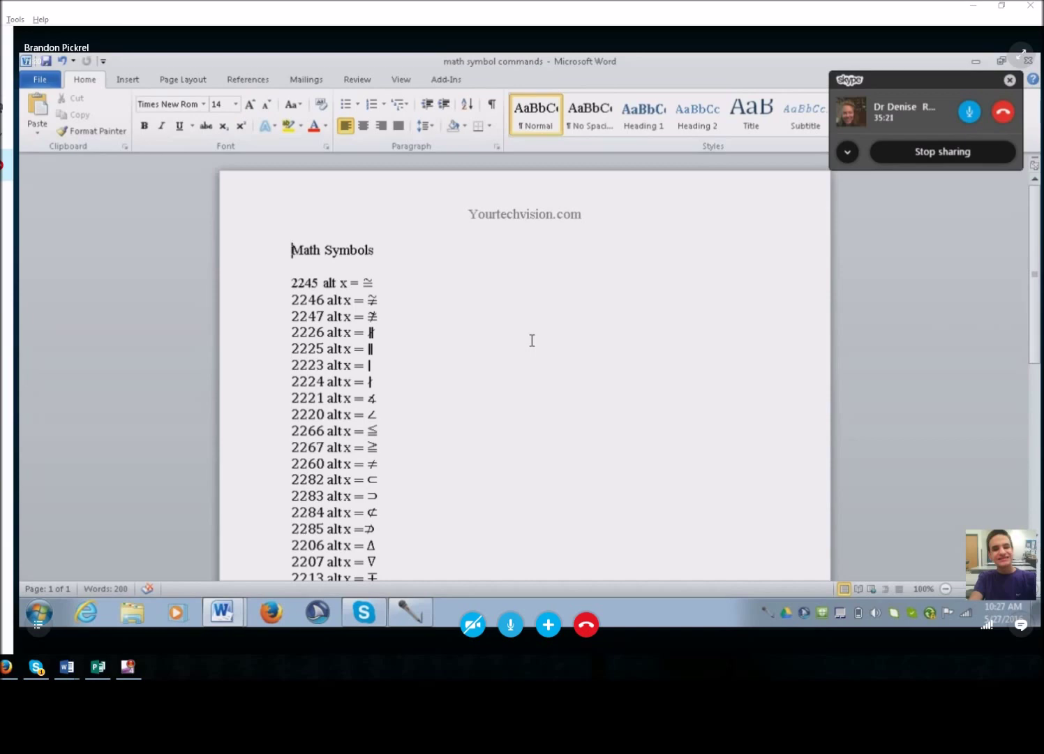
pyautogui.hotkey('ctrl', 'f')
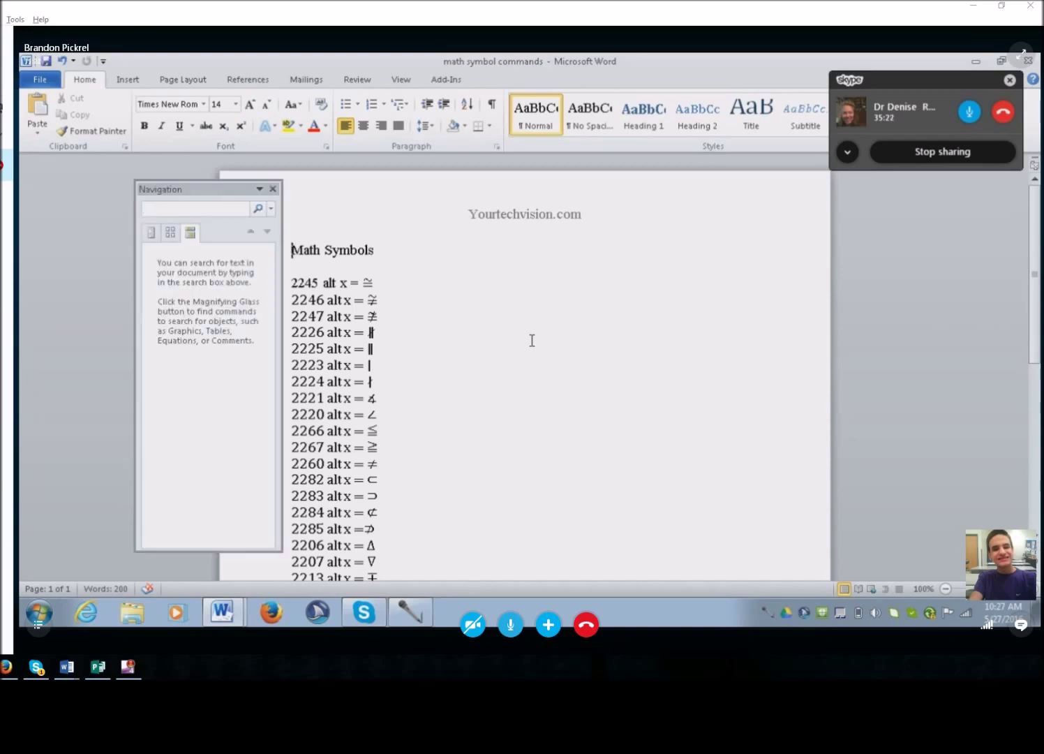
pyautogui.write('not')
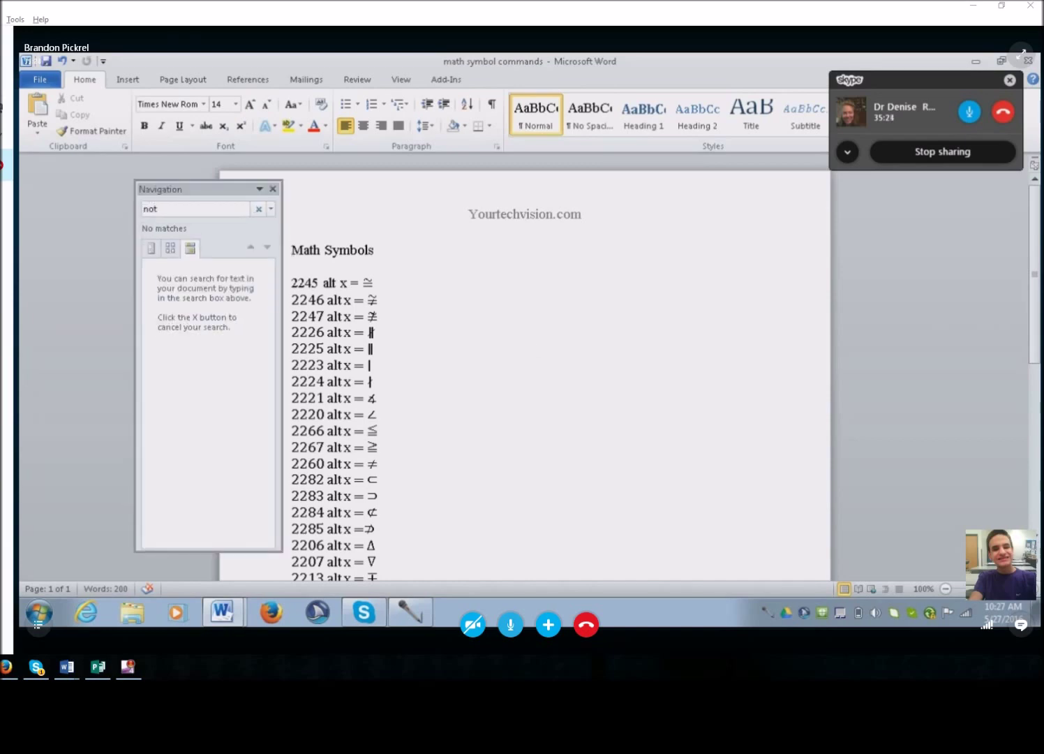
pyautogui.press('Escape')
# Go through the math symbols list to find the code for the not-equal symbol.
pyautogui.press('Down')
pyautogui.press('Down')
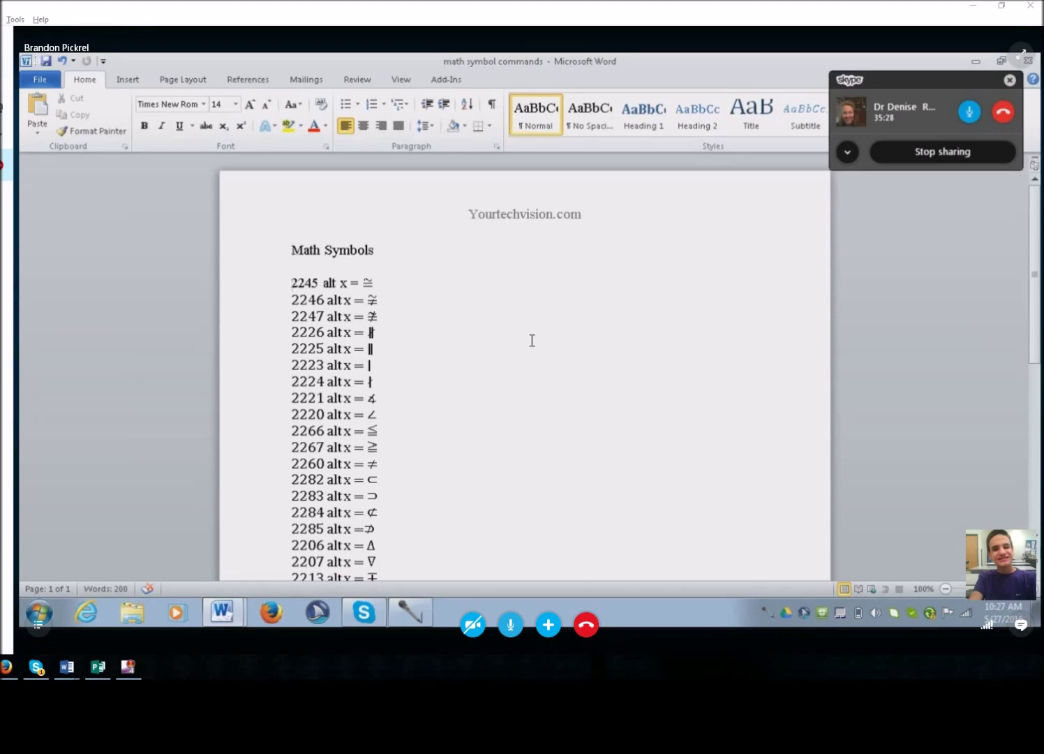
pyautogui.press('End')
pyautogui.press('Down')
pyautogui.press('Down')
pyautogui.press('Down')
pyautogui.press('Down')
pyautogui.press('Down')
pyautogui.press('Down')
pyautogui.press('Down')
pyautogui.press('Down')
# Return to Document1 and enter A ≠ B on a new line without superscript, converting code 2260 into the symbol.
pyautogui.hotkey('alt', 'Tab')
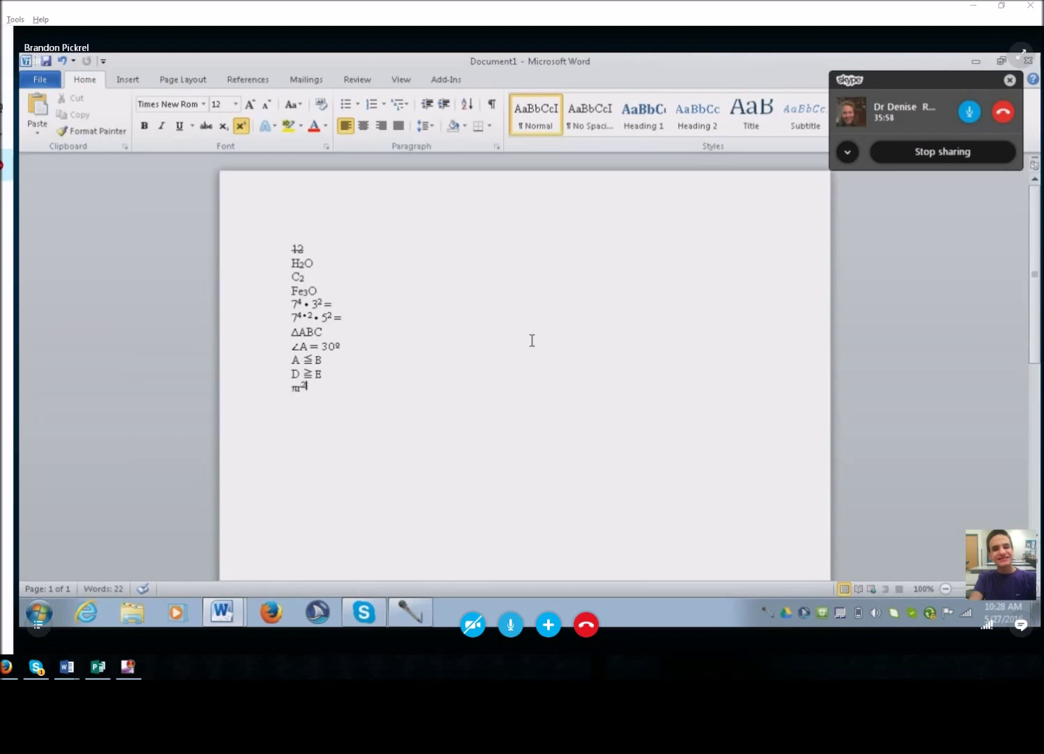
pyautogui.press('Return')
pyautogui.hotkey('ctrl', 'shift', '+')
pyautogui.write('A ')
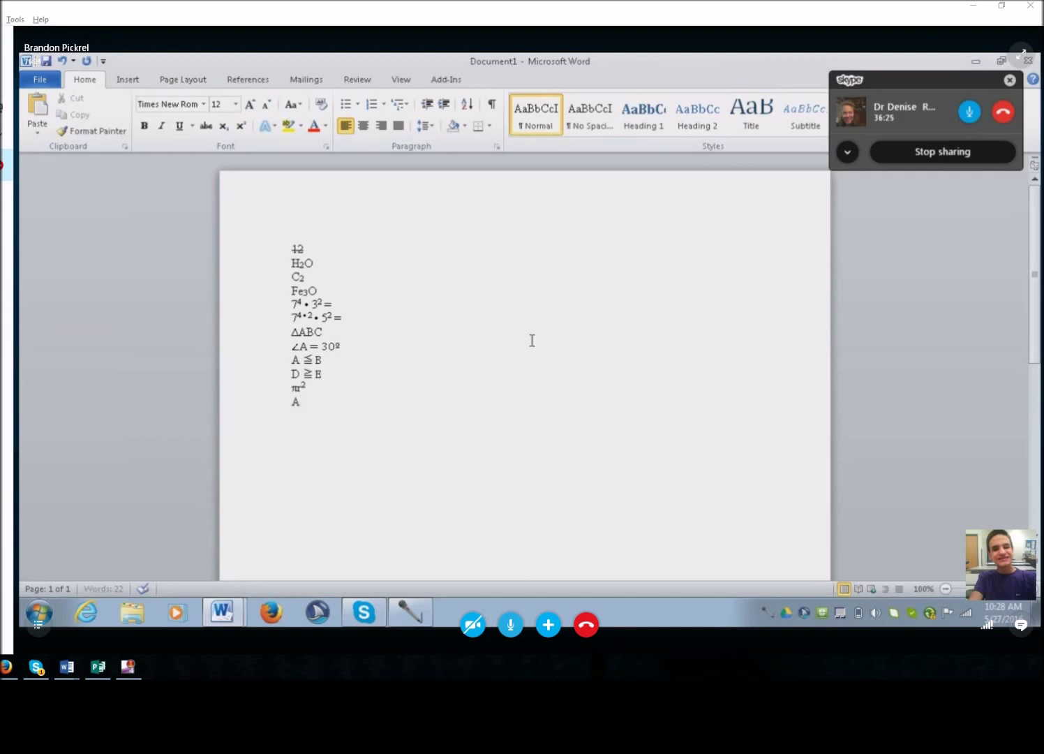
pyautogui.write('2260')
pyautogui.hotkey('alt', 'x')
pyautogui.write('B')
# Enter √6 on a new line, converting the character code 221a into the square root symbol.
pyautogui.press('Return')
pyautogui.write('221a')
pyautogui.hotkey('alt', 'x')
pyautogui.write('6')
# Insert an empty line above the 221b entry in the math symbol commands document.
pyautogui.hotkey('alt', 'Tab')
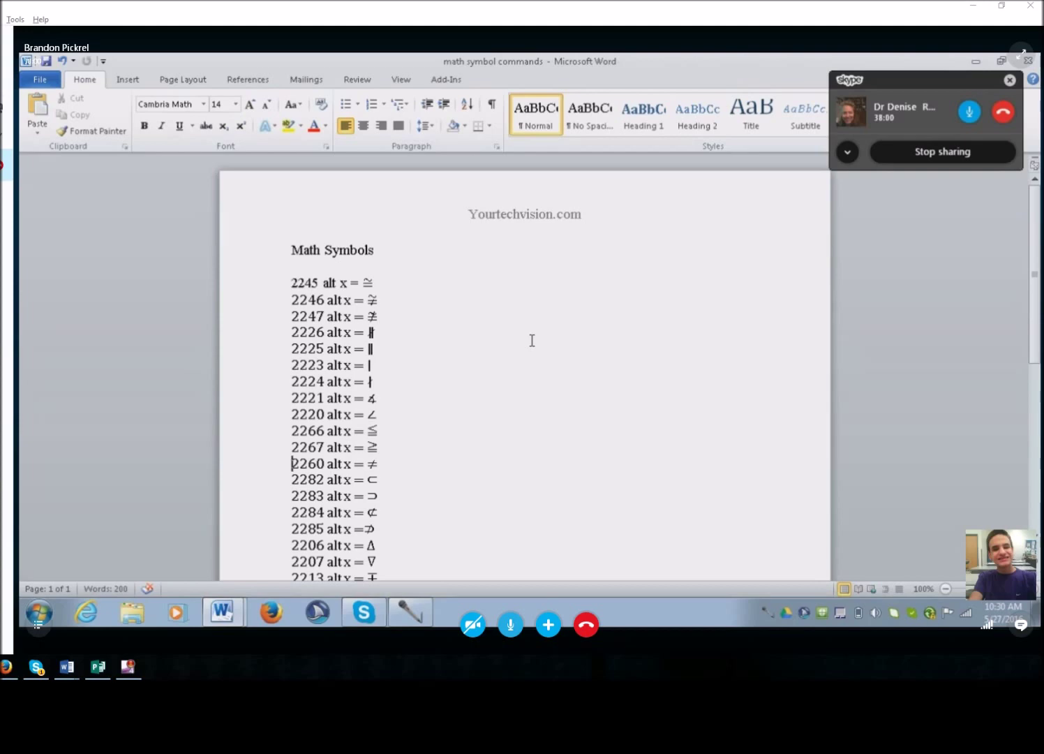
pyautogui.hotkey('ctrl', 'End')
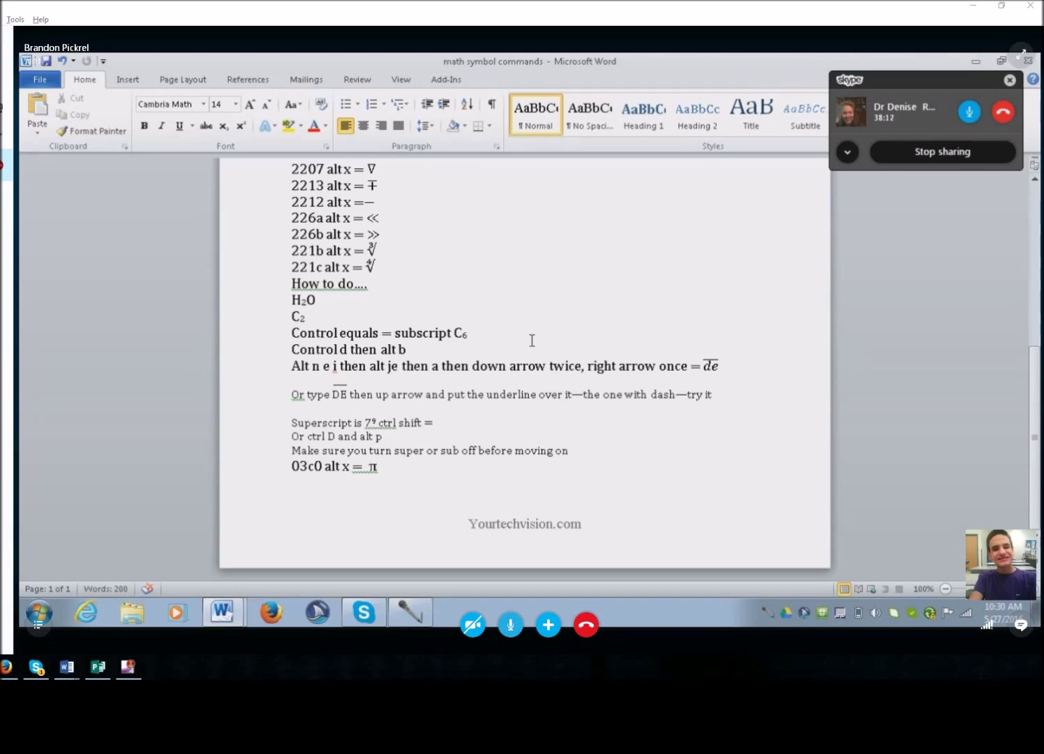
pyautogui.press('Up')
pyautogui.press('Up')
pyautogui.press('Up')
pyautogui.press('Up')
pyautogui.press('Up')
pyautogui.press('Up')
pyautogui.press('Up')
pyautogui.press('Up')
pyautogui.press('Up')
pyautogui.press('Up')
pyautogui.press('Up')
pyautogui.press('Down')
pyautogui.press('Return')
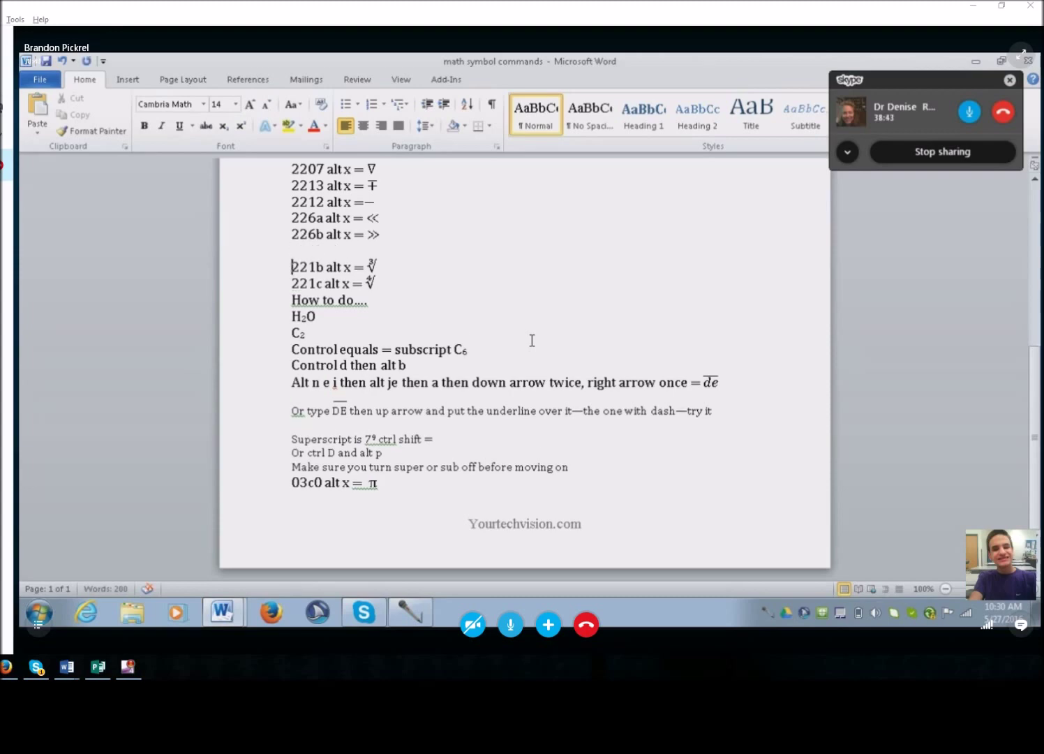
pyautogui.press('Up')
# Fill the empty line with "221a alt x = √", converting the code 221a into the square root symbol.
pyautogui.write('221a alt')
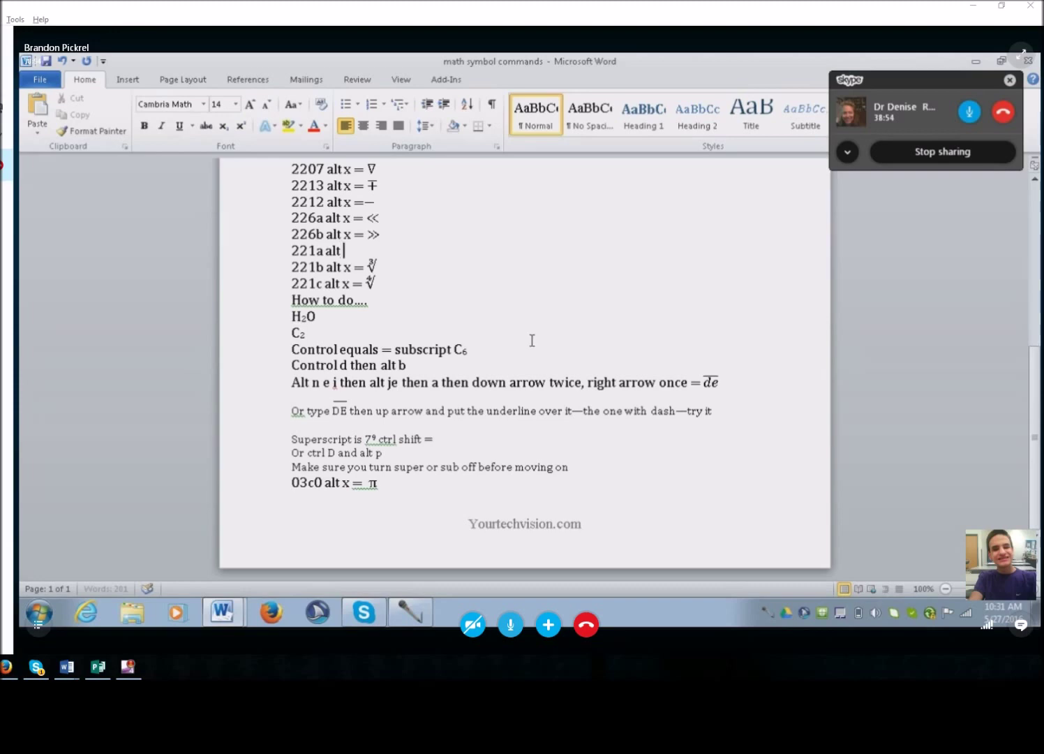
pyautogui.write(' x =')
pyautogui.write('221a')
pyautogui.hotkey('alt', 'x')
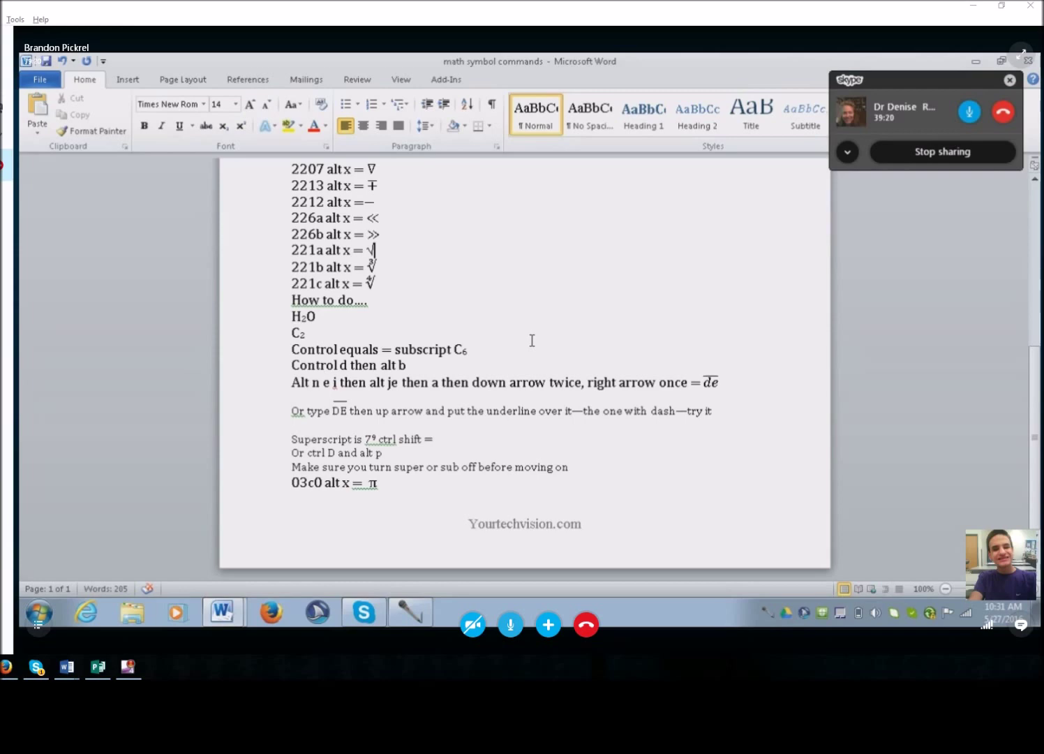
pyautogui.press('Down')
# Switch to the Skype call and turn the webcam video on.
pyautogui.hotkey('alt', 'Tab')
pyautogui.hotkey('alt', 'Tab')
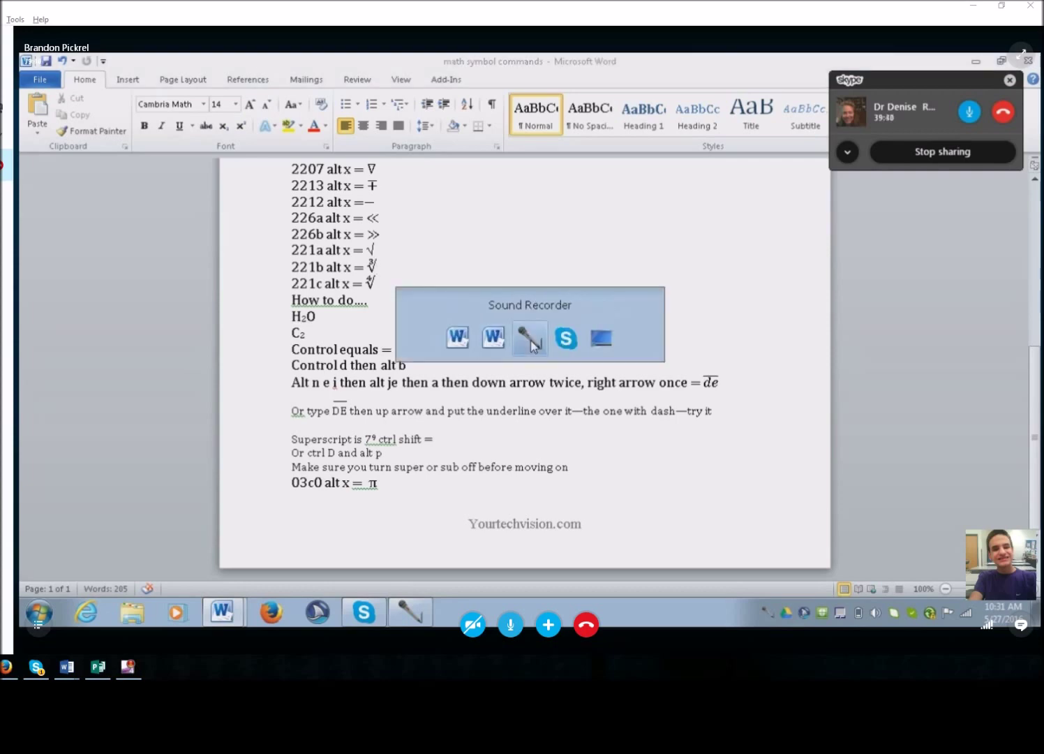
pyautogui.hotkey('alt', 'Tab')
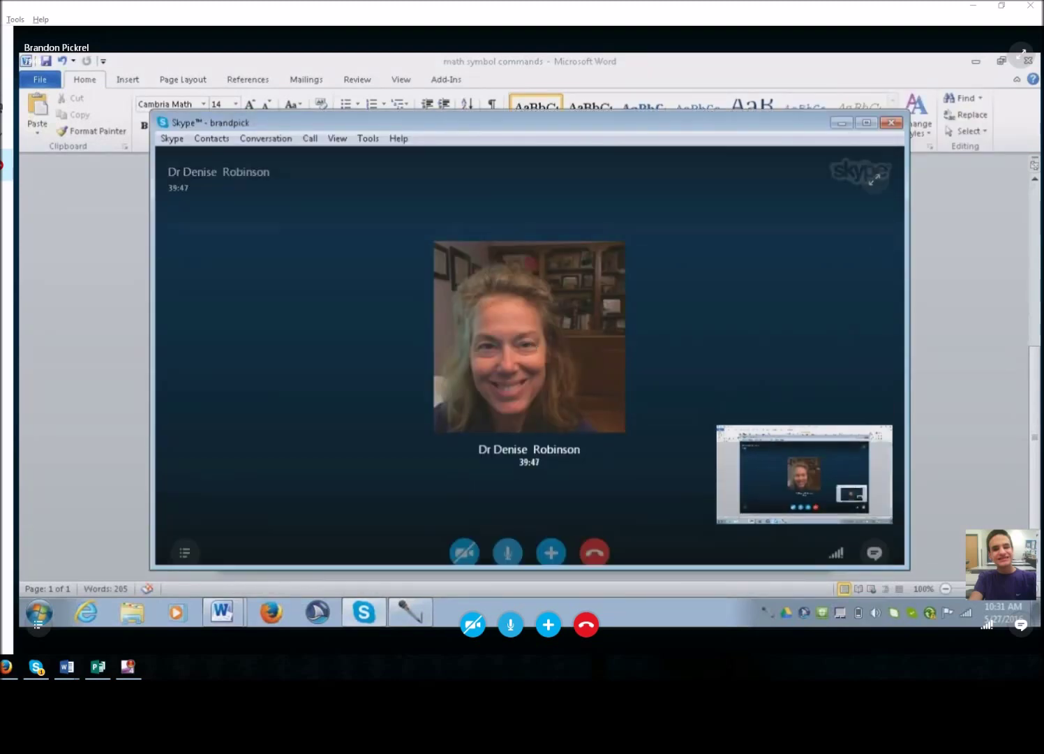
pyautogui.hotkey('alt', 'a')
pyautogui.press('i')
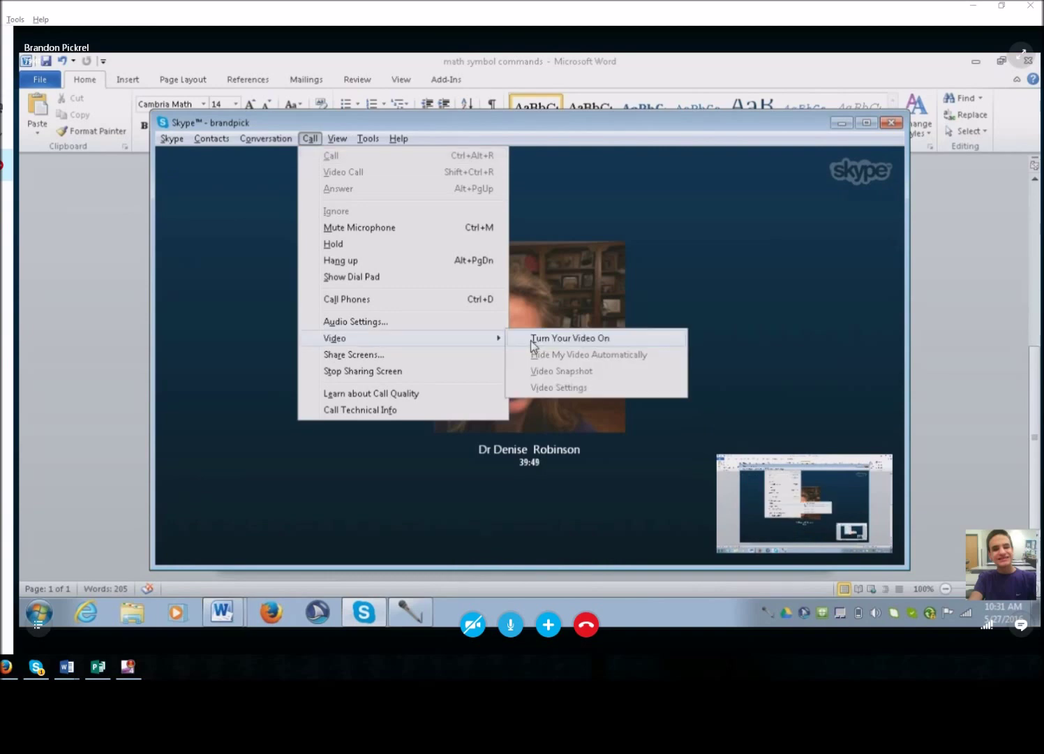
pyautogui.press('Return')
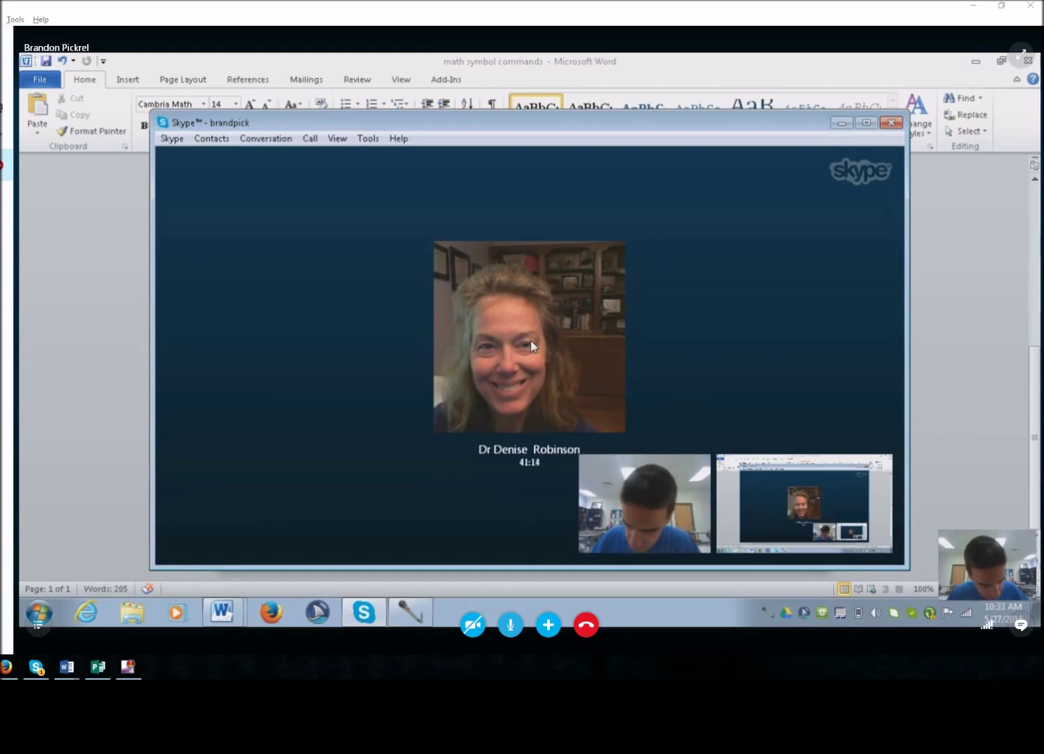
# Stop sending the webcam video in the Skype call.
pyautogui.hotkey('alt', 'c')
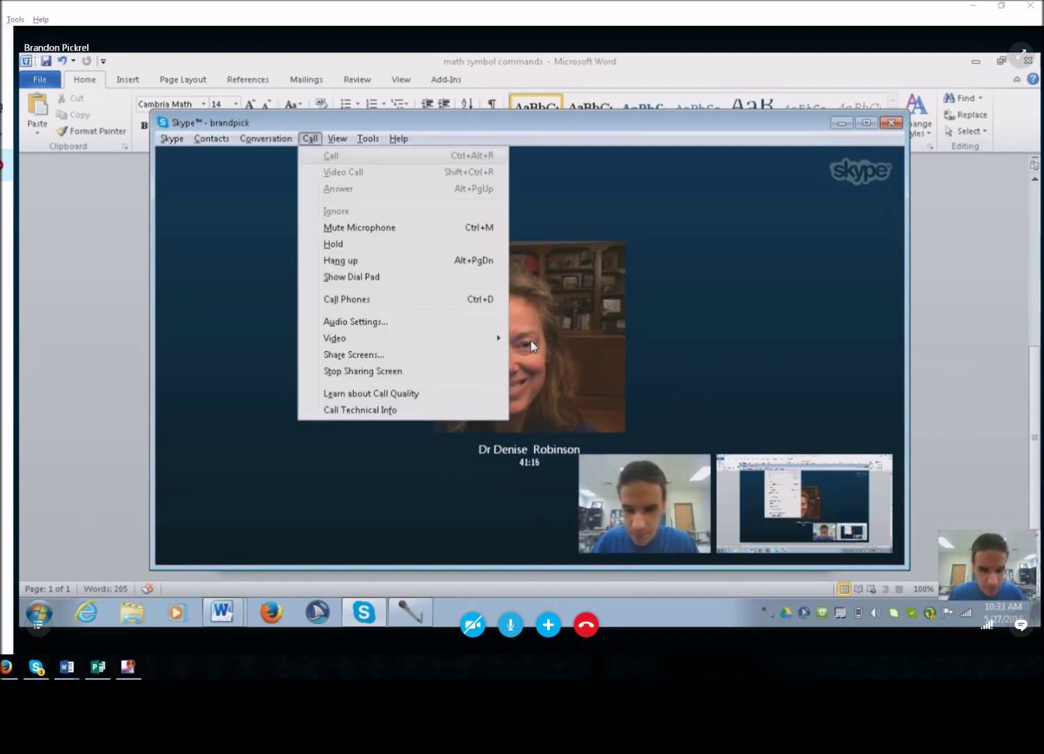
pyautogui.press('d')
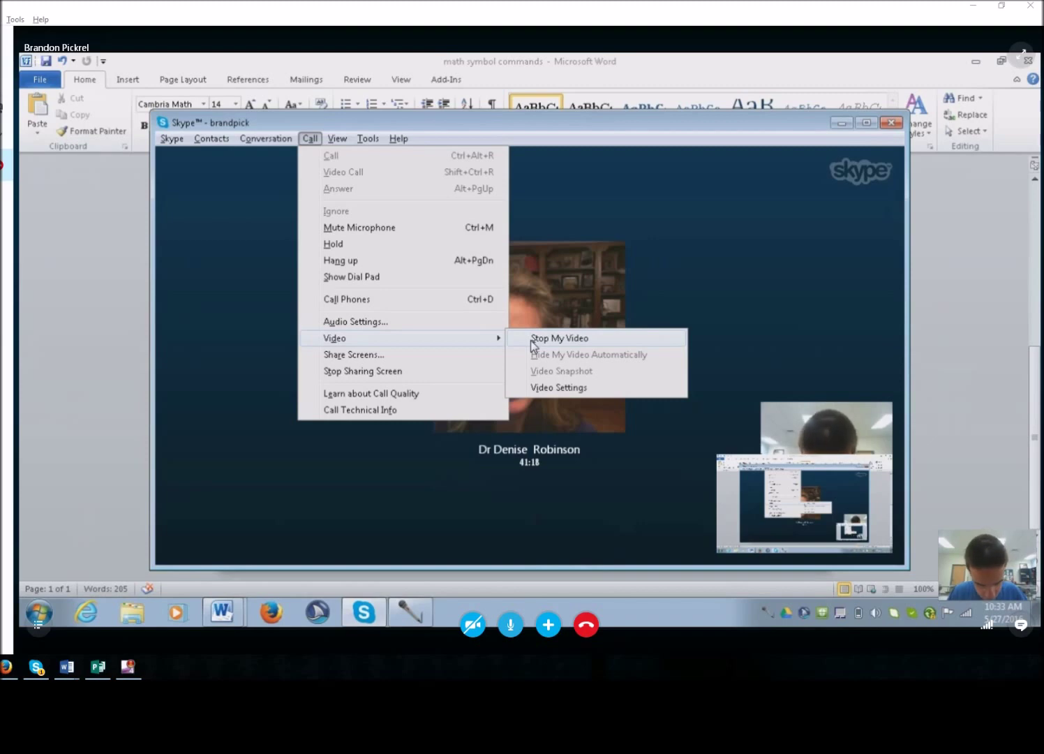
pyautogui.press('s')
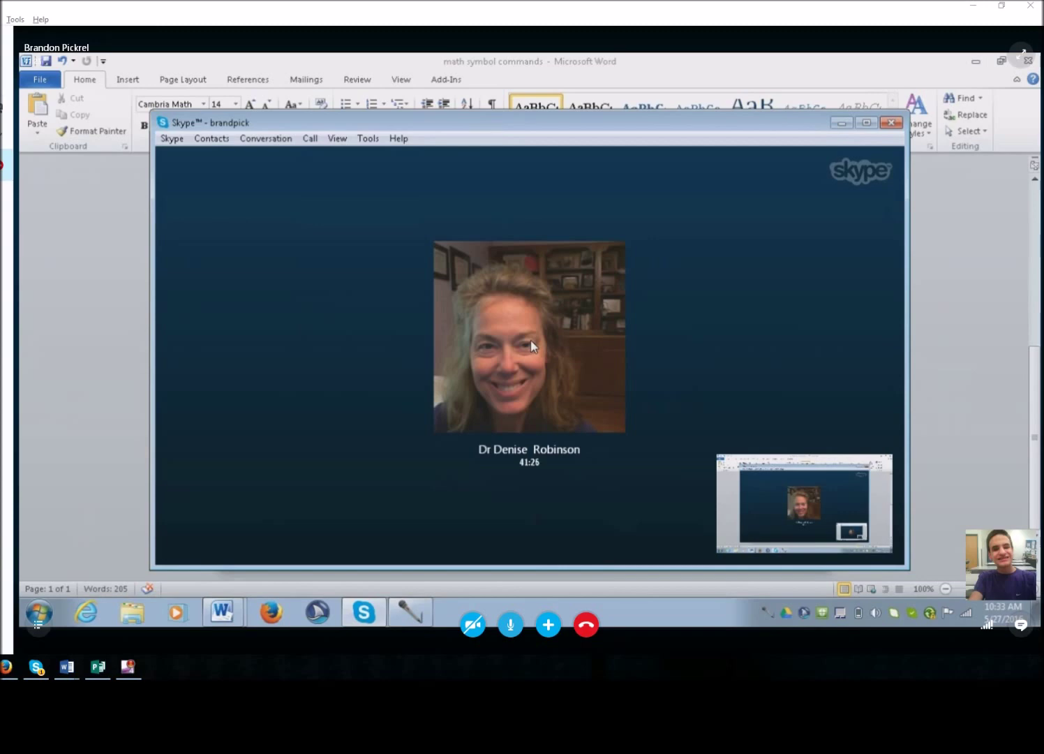
# Switch from the Skype call to the math symbol commands document, and from there to the unsaved practice document in Word.
pyautogui.hotkey('alt', 'Tab')
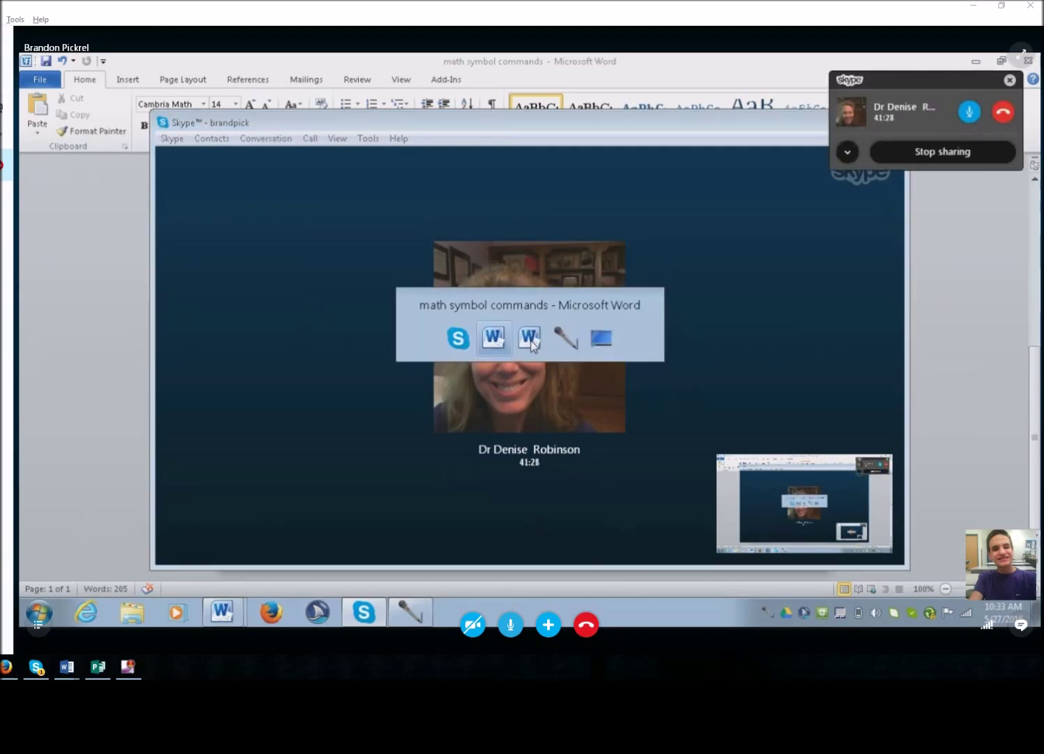
pyautogui.click(529, 341)
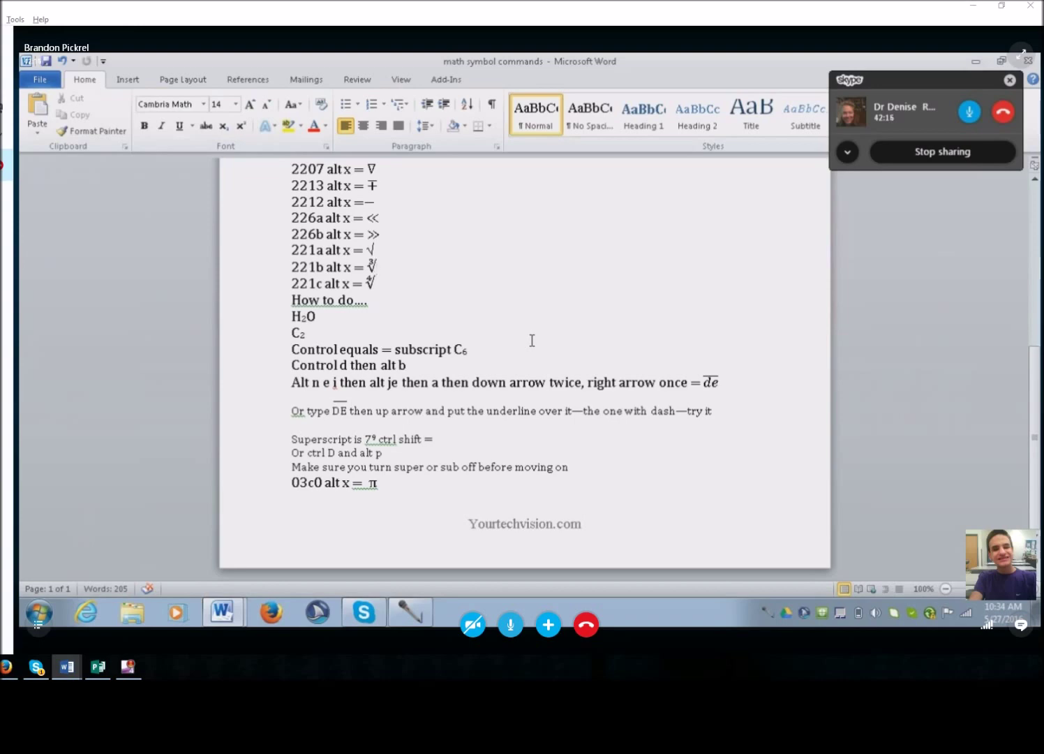
pyautogui.hotkey('alt', 'Tab')
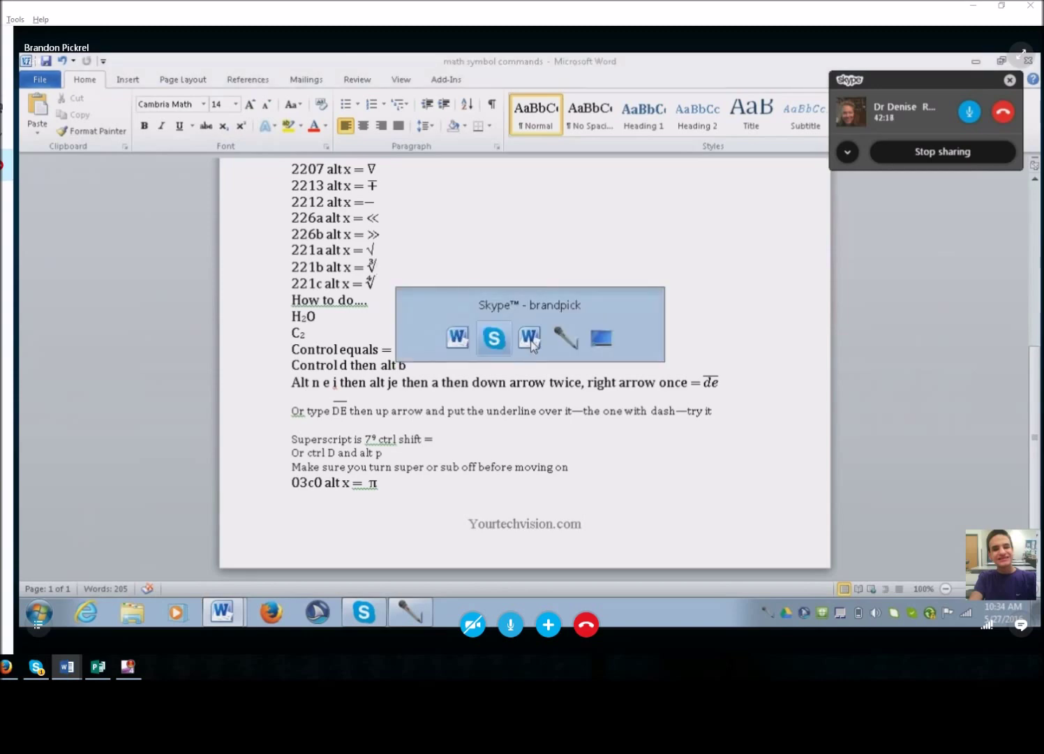
pyautogui.hotkey('alt', 'Tab')
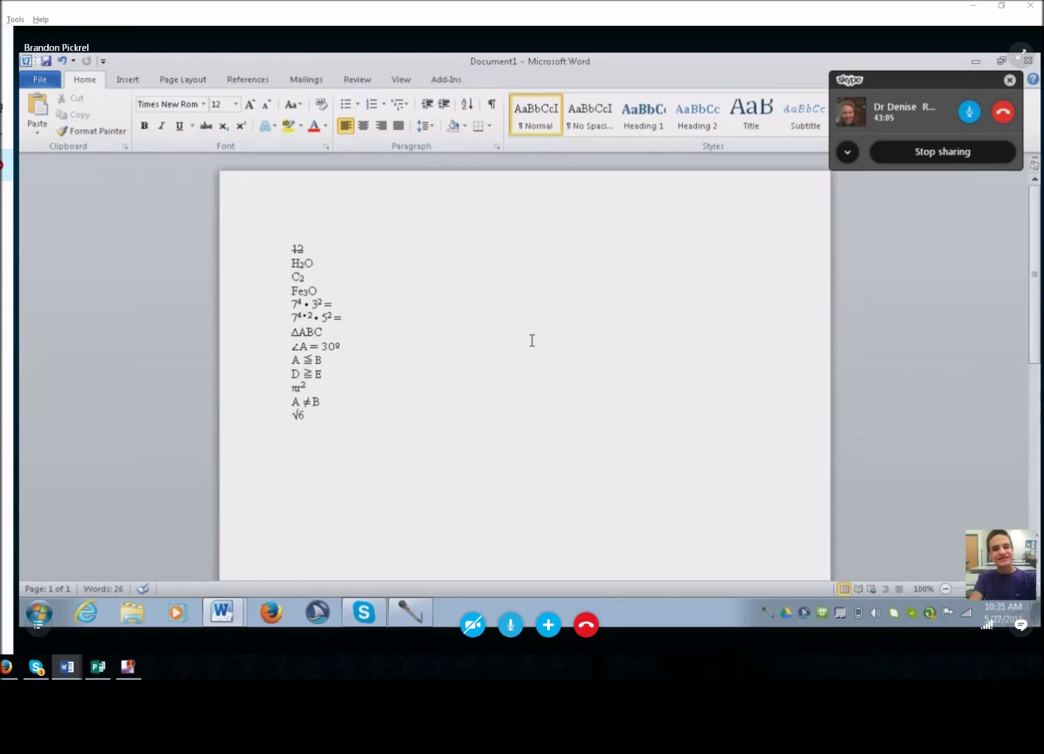
# Save the practice document in the math folder of My Documents as "Math practice 5-27-16".
pyautogui.hotkey('ctrl', 's')
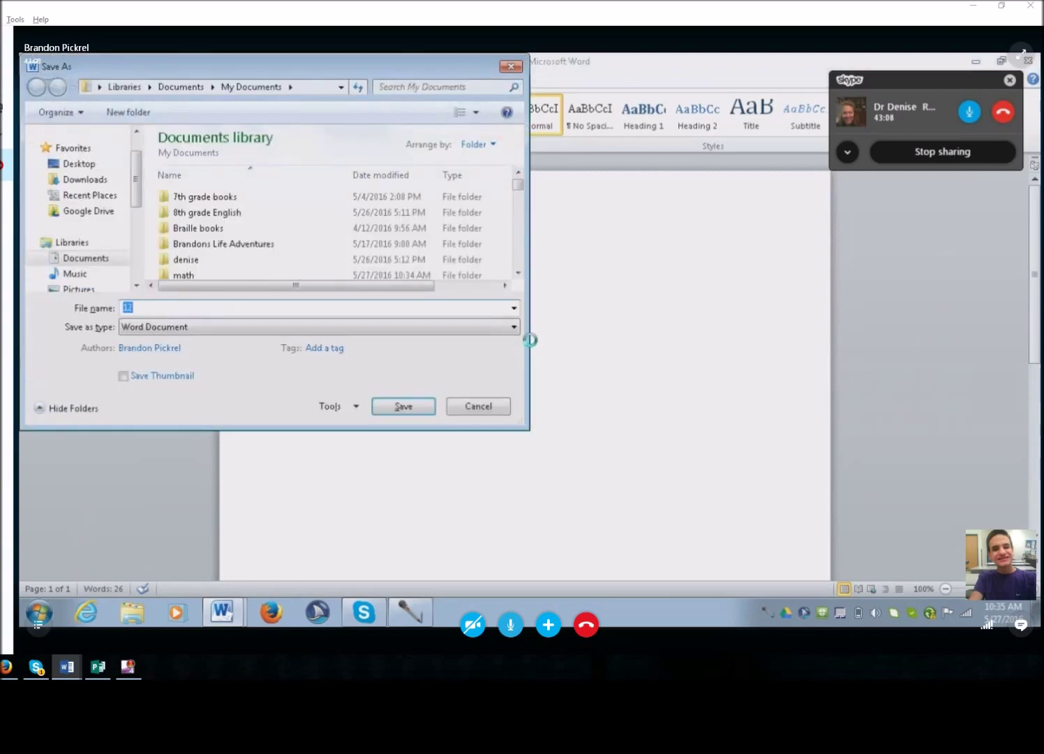
pyautogui.hotkey('shift', 'Tab')
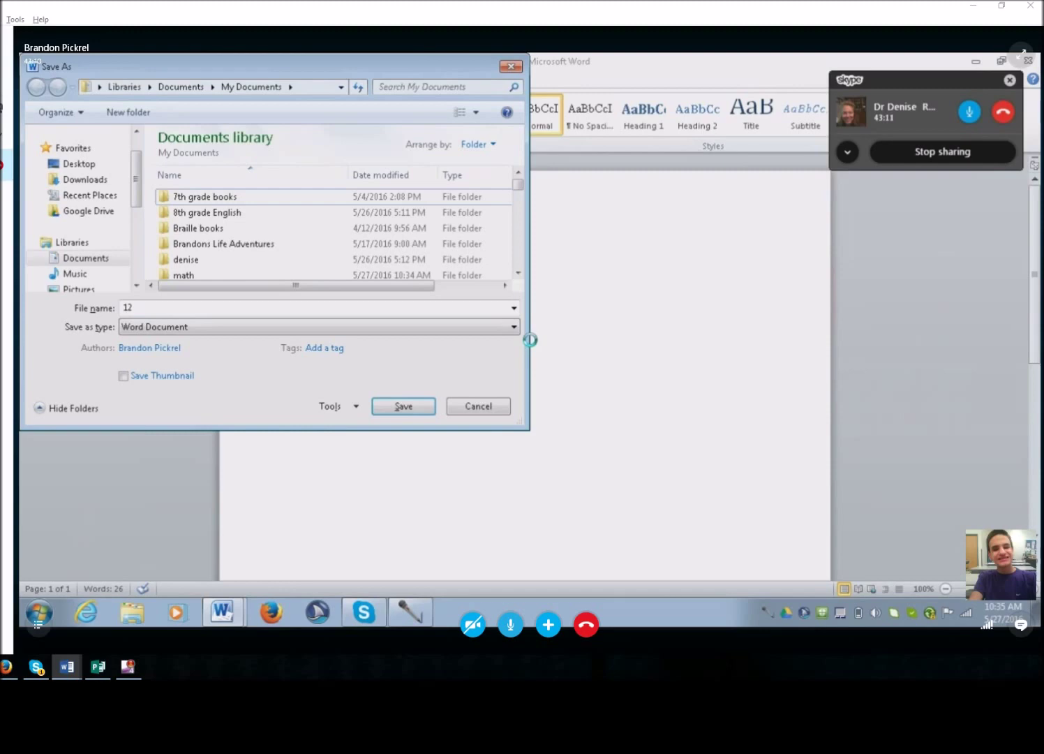
pyautogui.press('m')
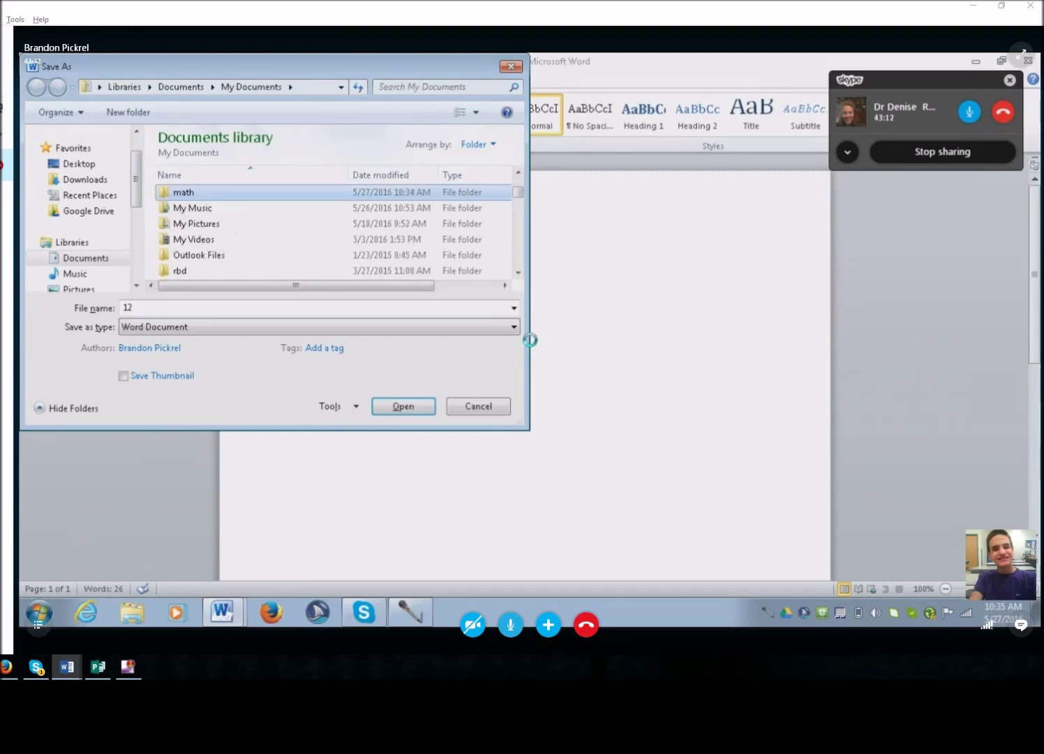
pyautogui.press('Return')
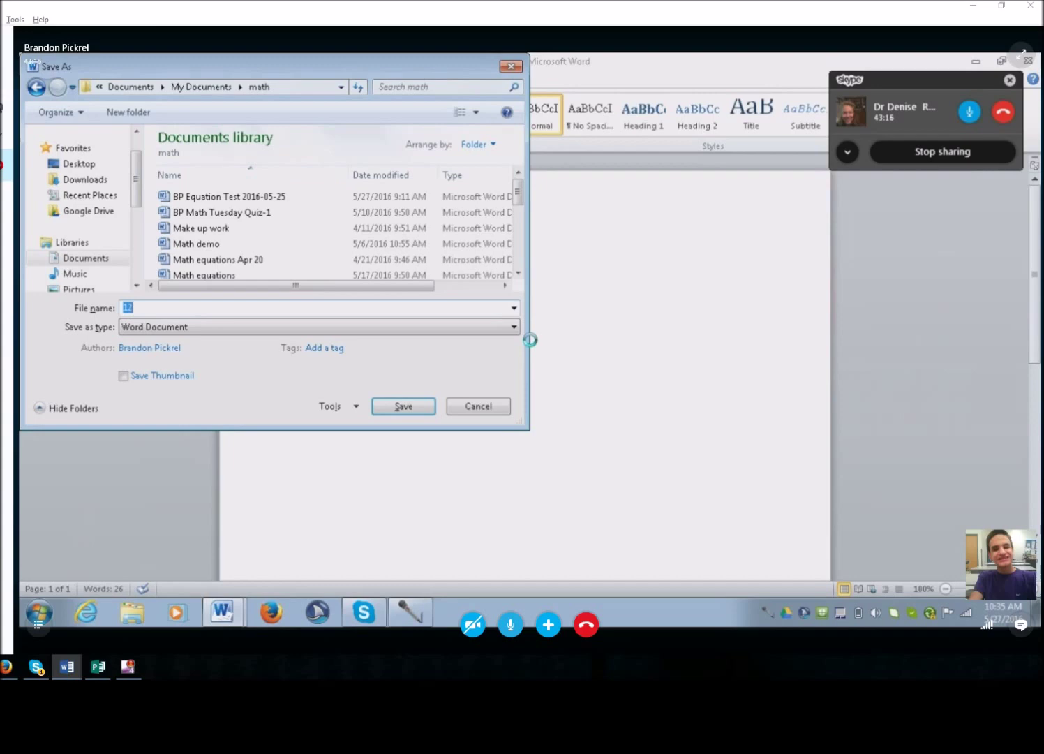
pyautogui.write('Mat')
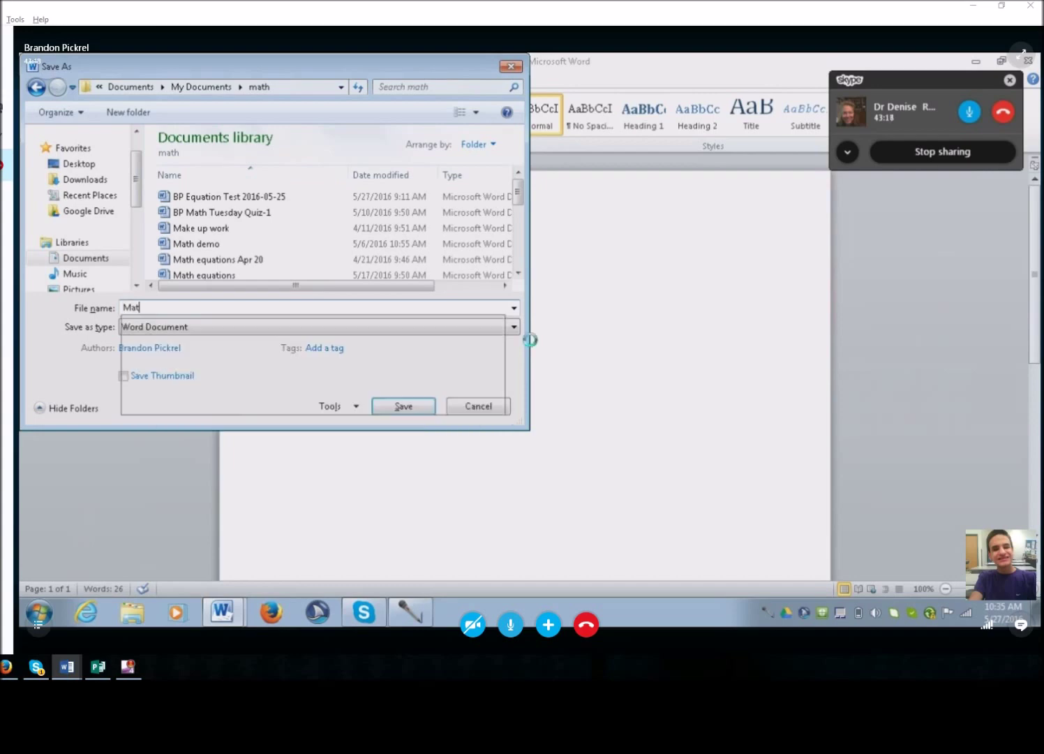
pyautogui.write('h pra')
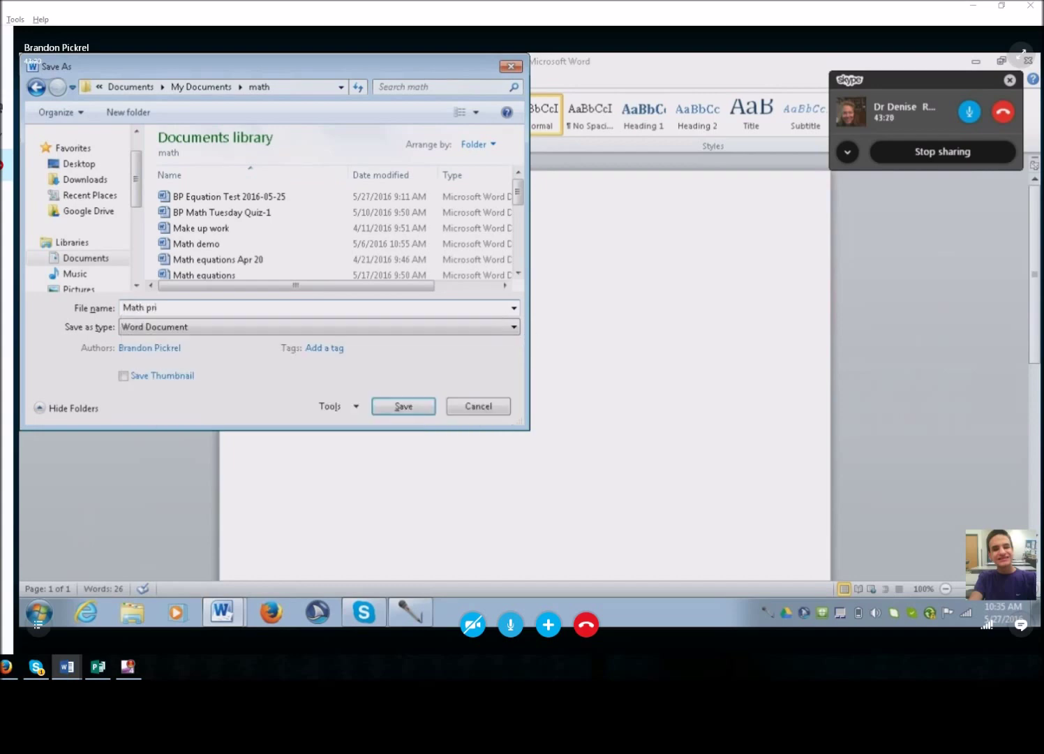
pyautogui.write('ctice 5-27-16')
pyautogui.hotkey('ctrl', 'a')
pyautogui.press('Return')
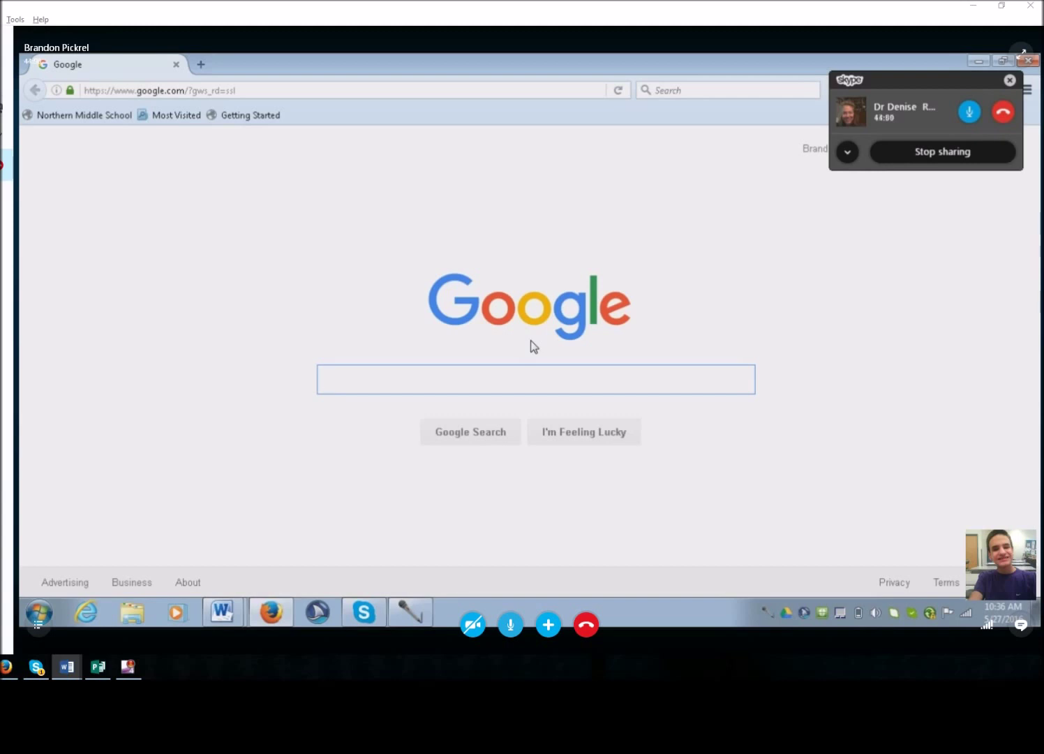
# Open Gmail from the Google home page in Firefox using the screen reader's list of links.
pyautogui.press('Tab')
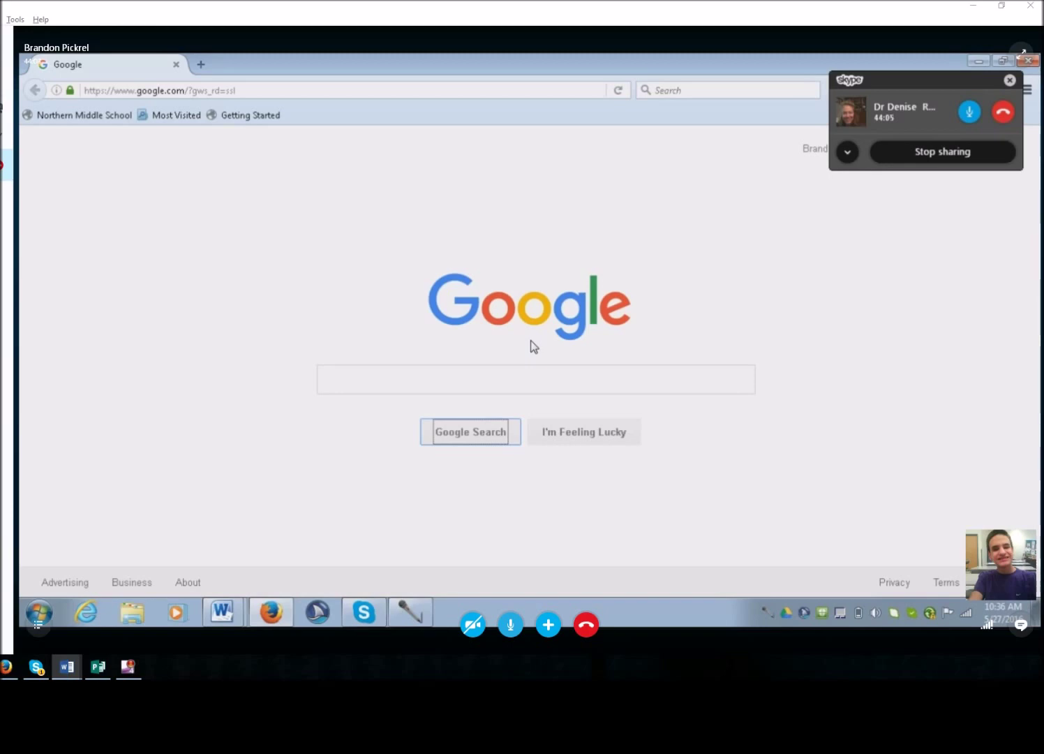
pyautogui.press('Insert+F7')
pyautogui.press('g')
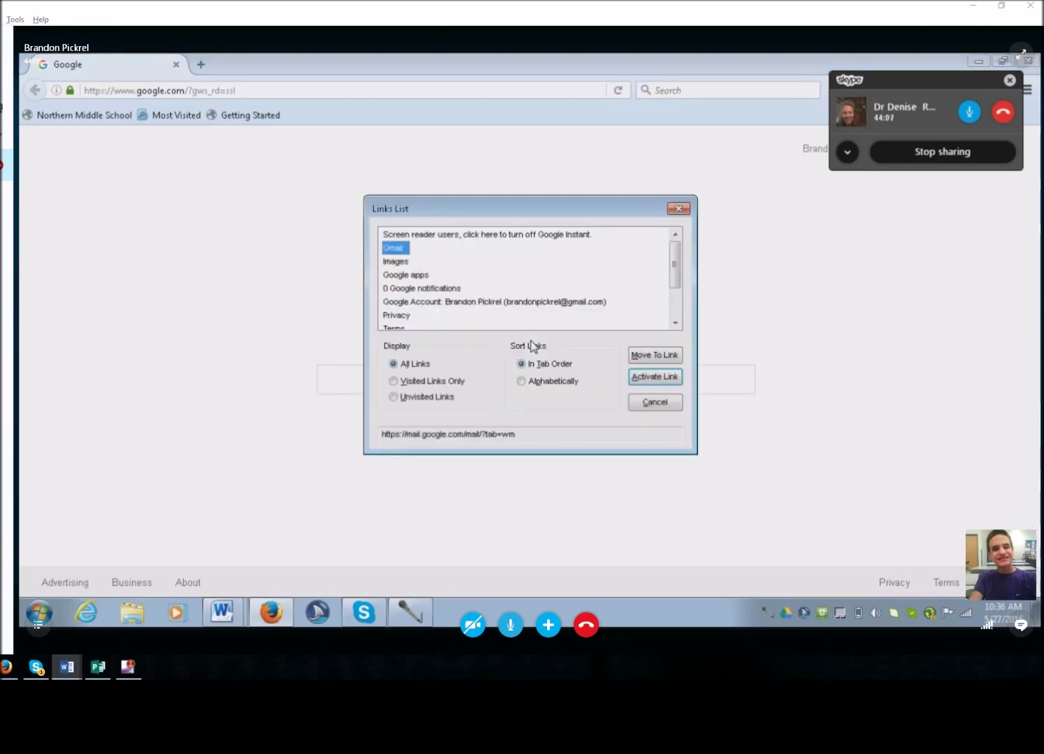
pyautogui.press('Return')
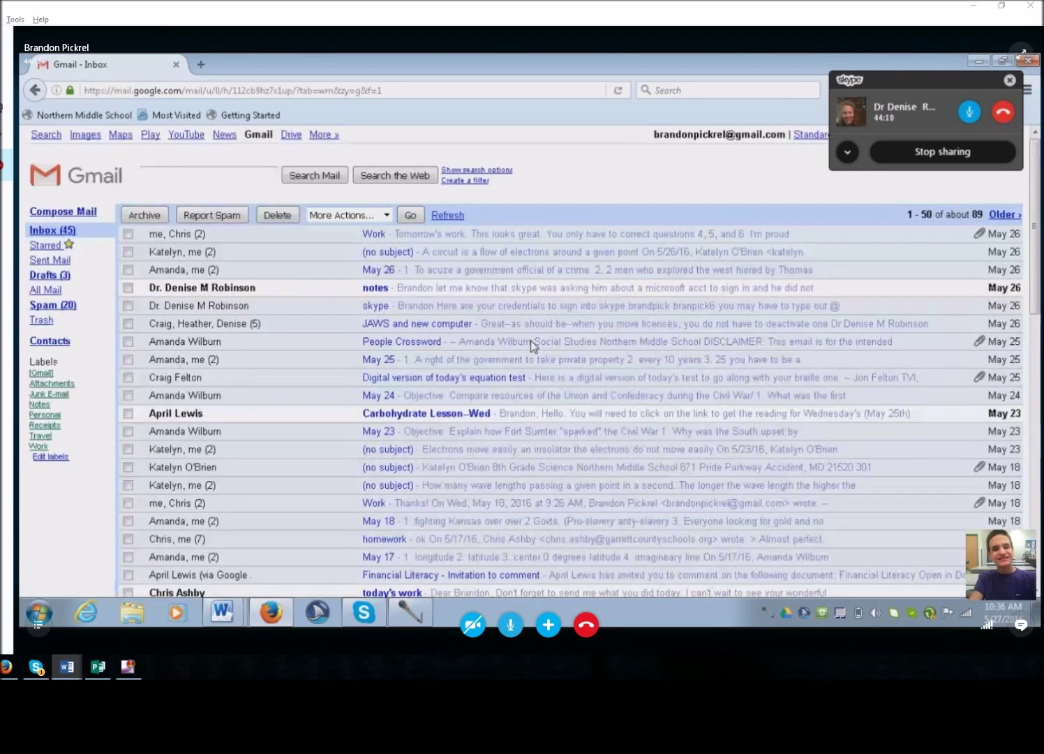
# Start a new Gmail message by activating Compose Mail in the screen reader's list of links.
pyautogui.scroll(-2, 532, 345)
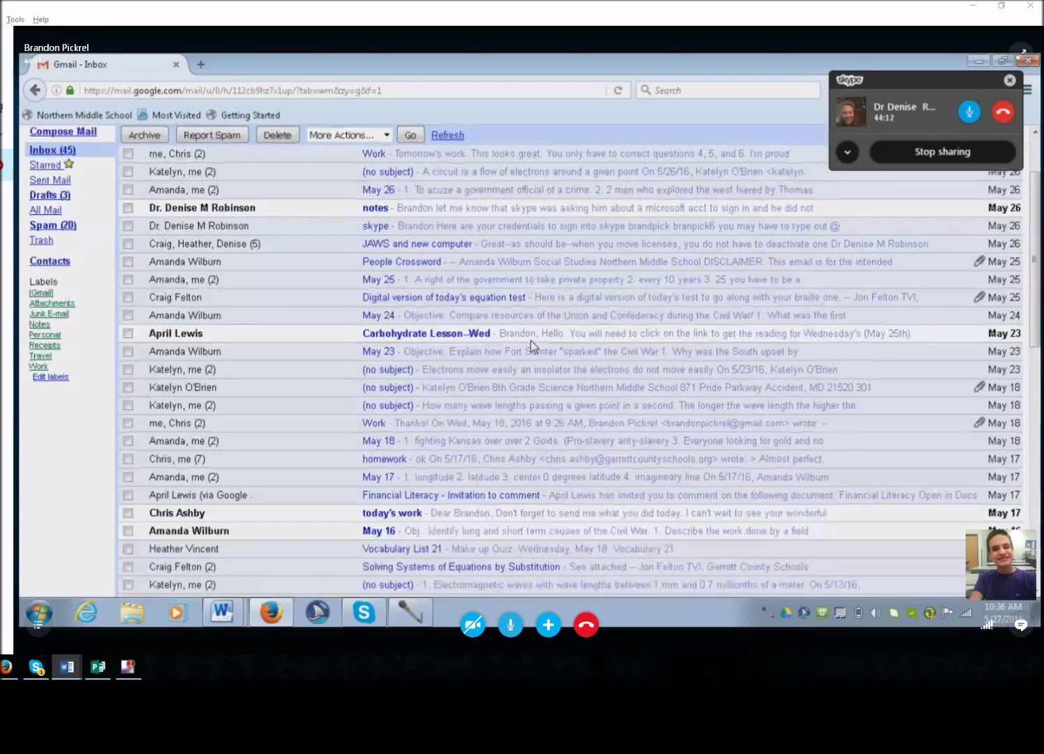
pyautogui.scroll(2, 532, 344)
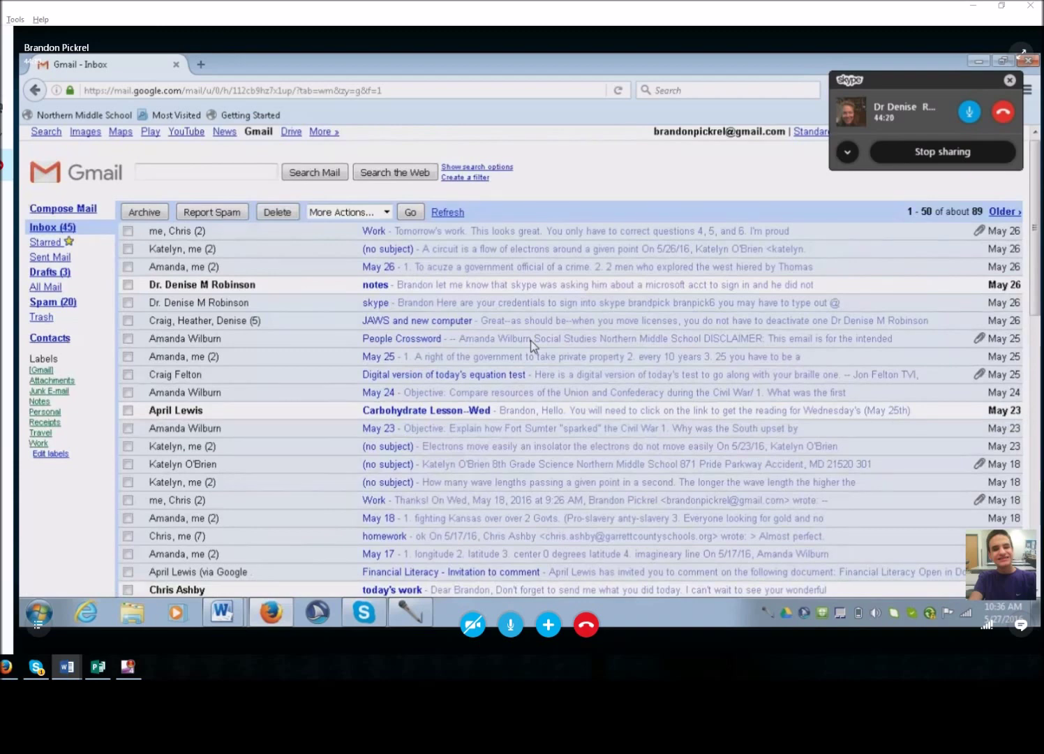
pyautogui.press('Insert+F7')
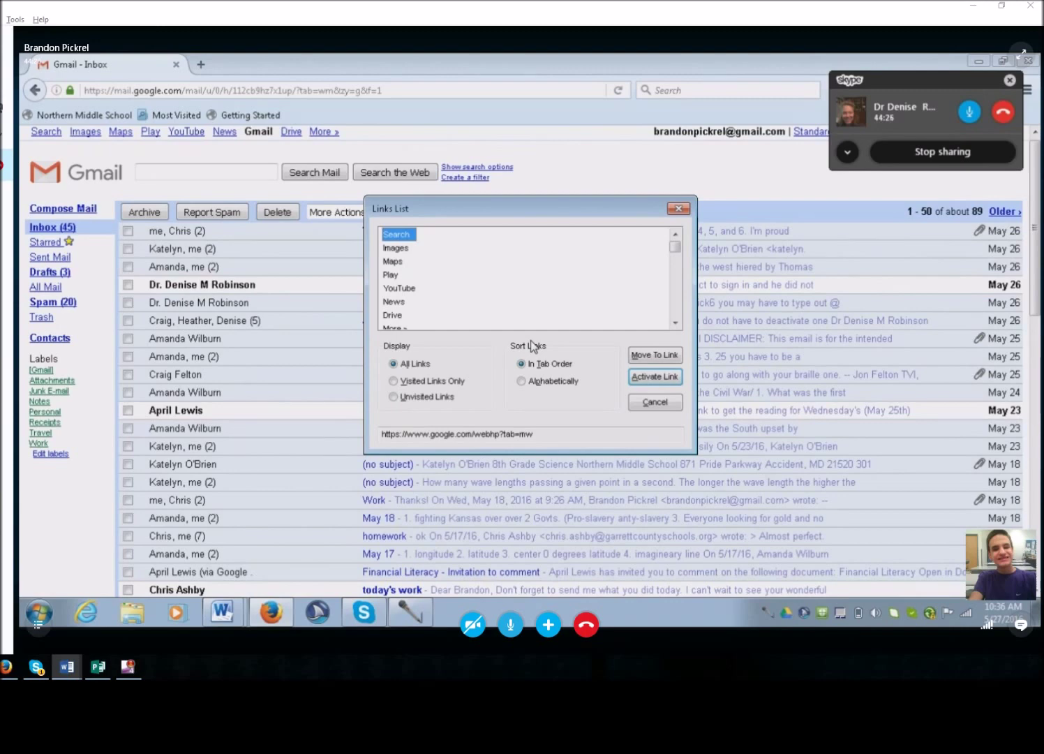
pyautogui.press('c')
pyautogui.press('c')
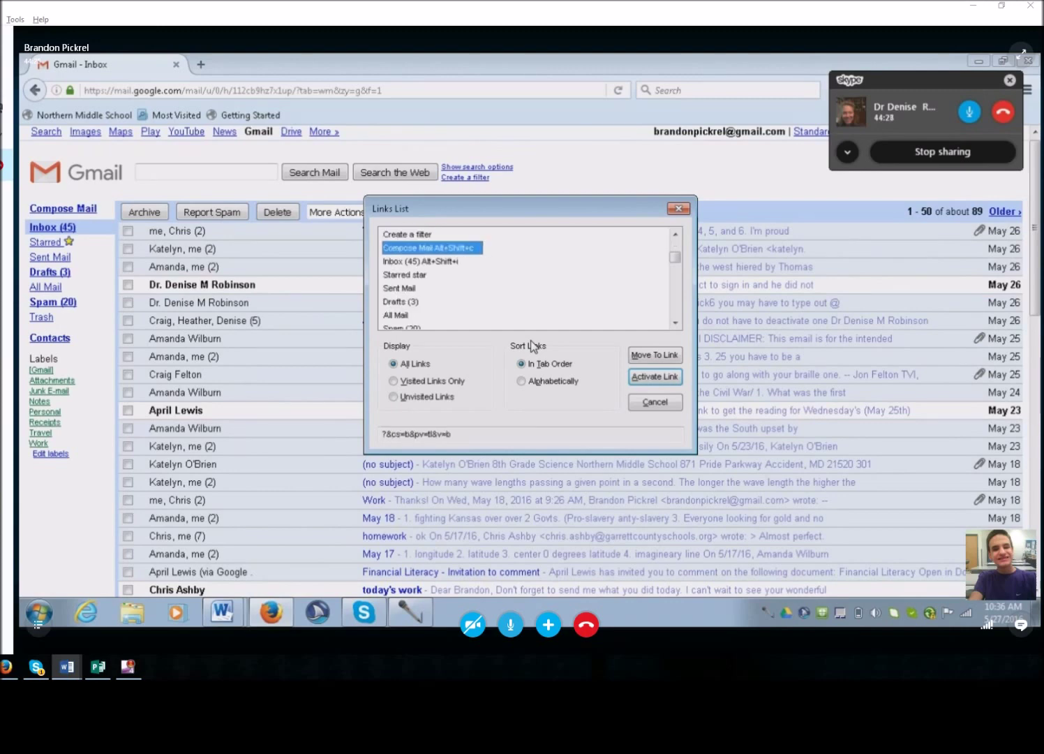
pyautogui.press('Return')
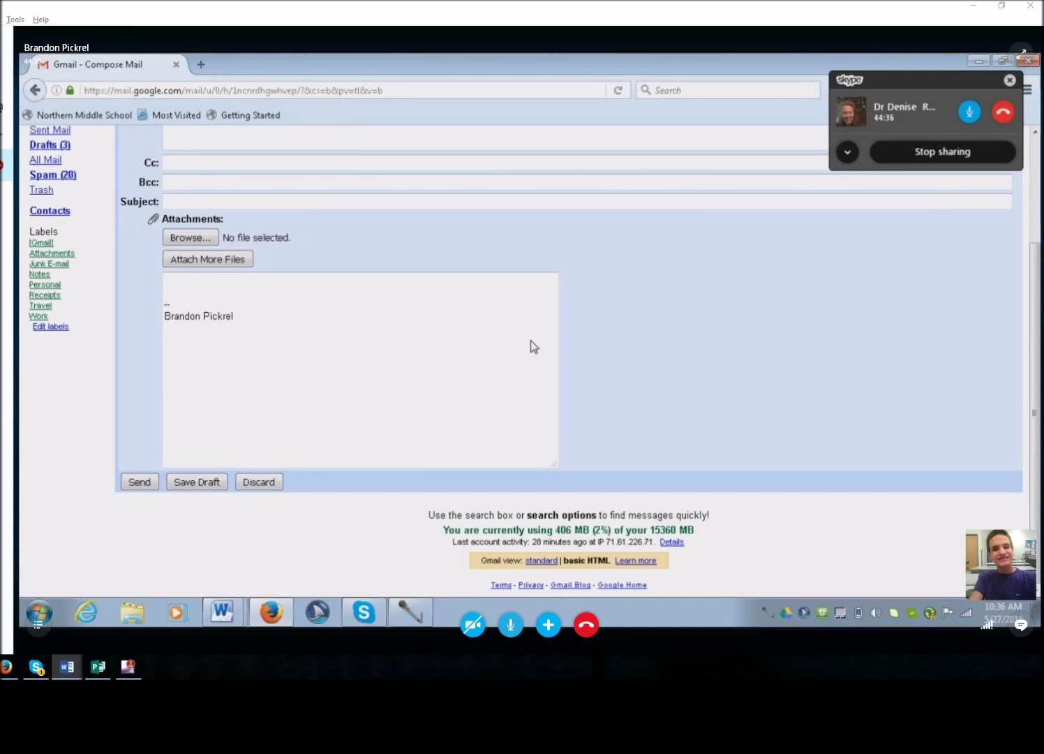
# Address the message to two recipients by picking their e-mail addresses from the suggested contacts.
pyautogui.write('tr')
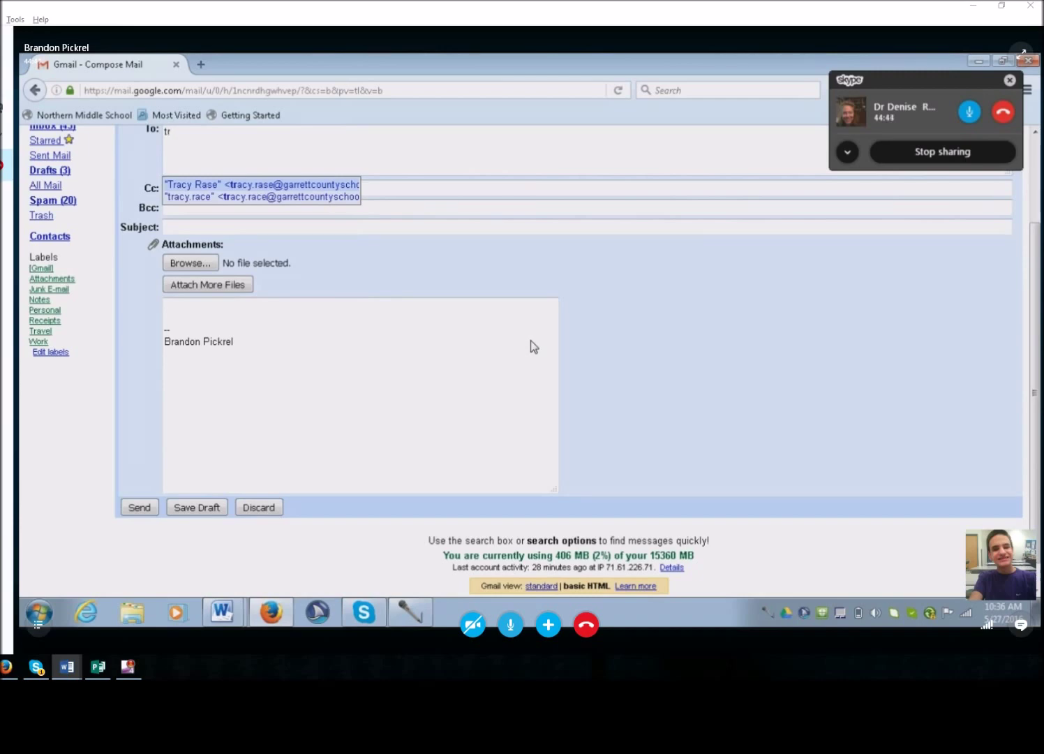
pyautogui.press('BackSpace')
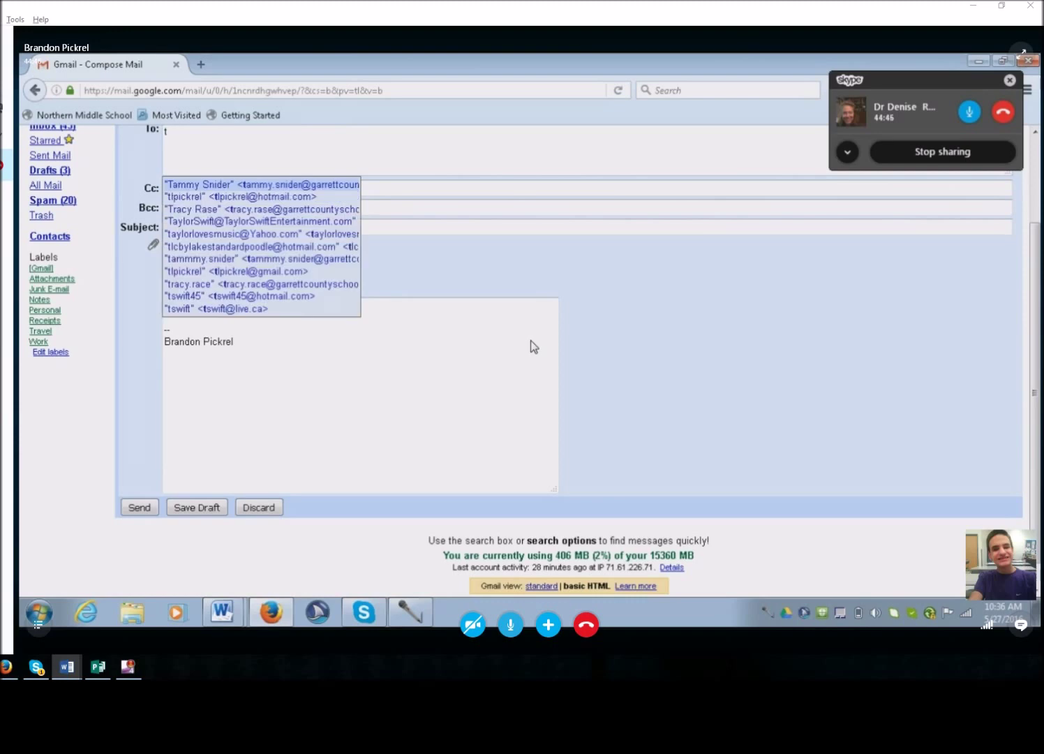
pyautogui.write('l')
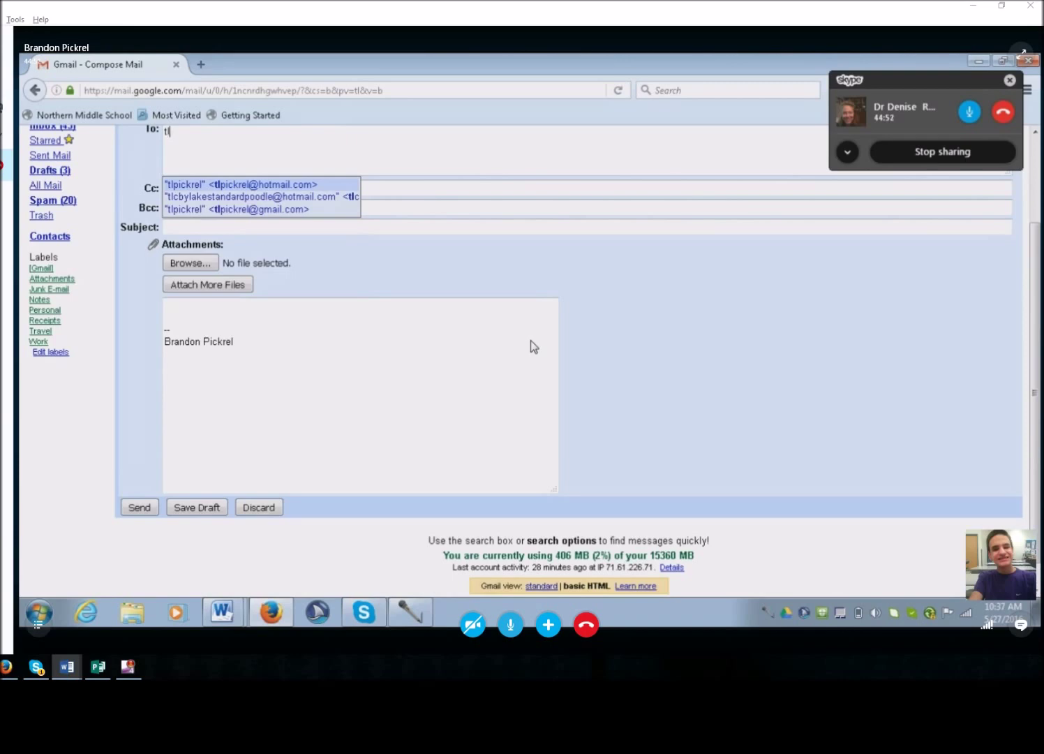
pyautogui.press('Return')
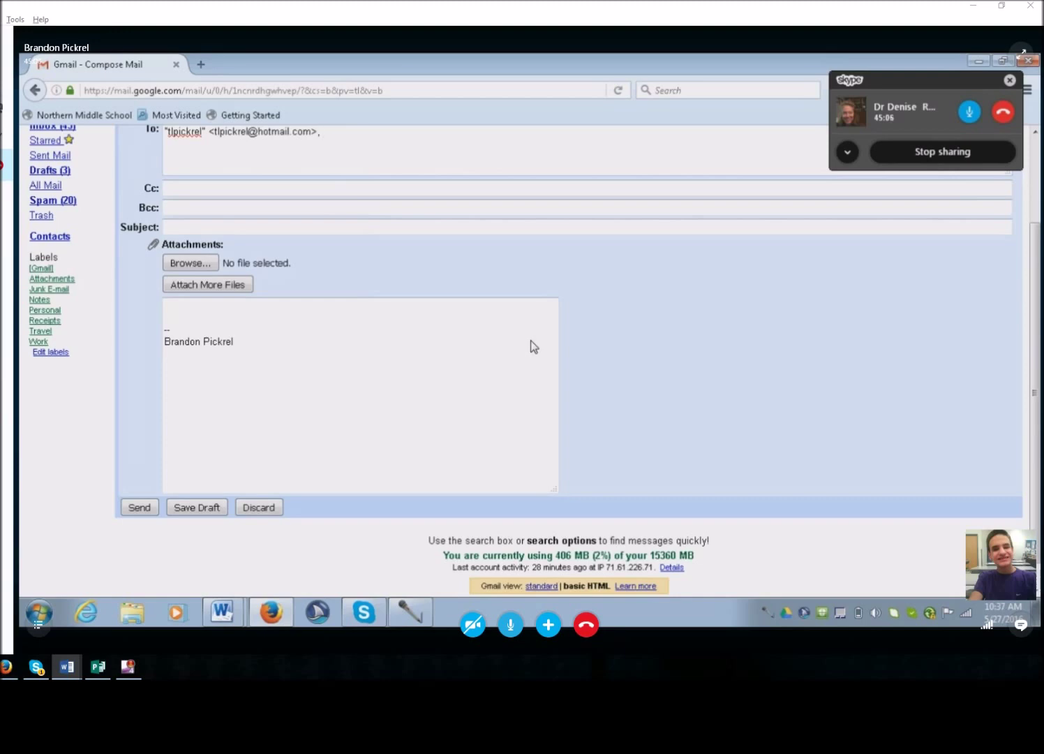
pyautogui.write('cra')
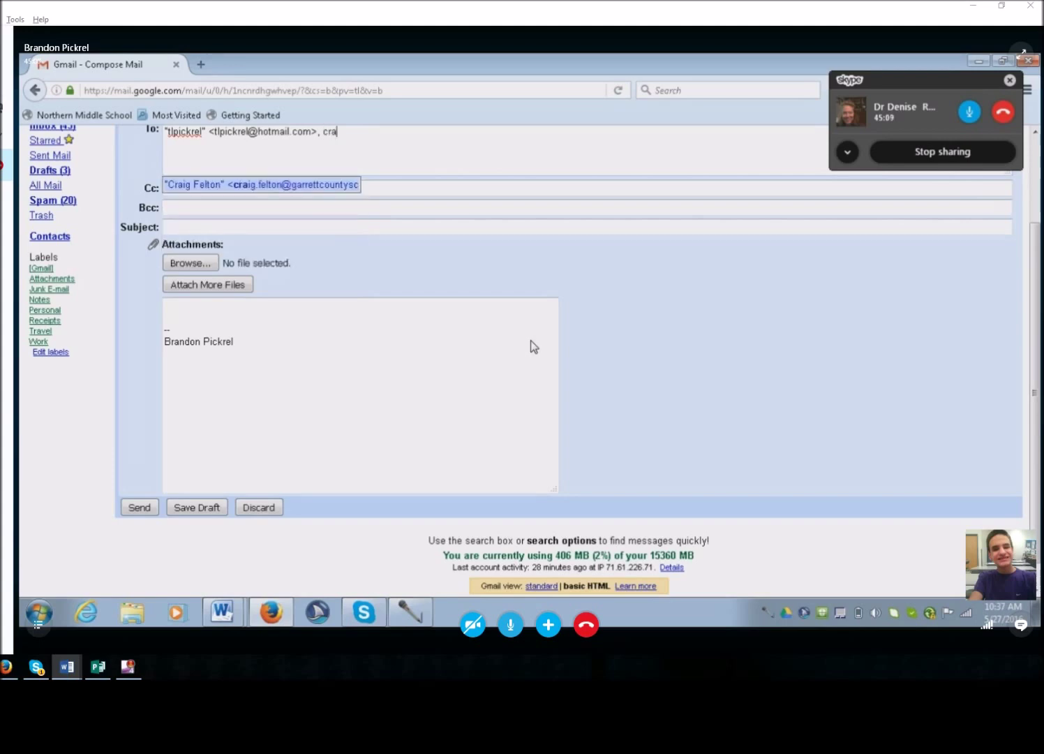
pyautogui.press('Return')
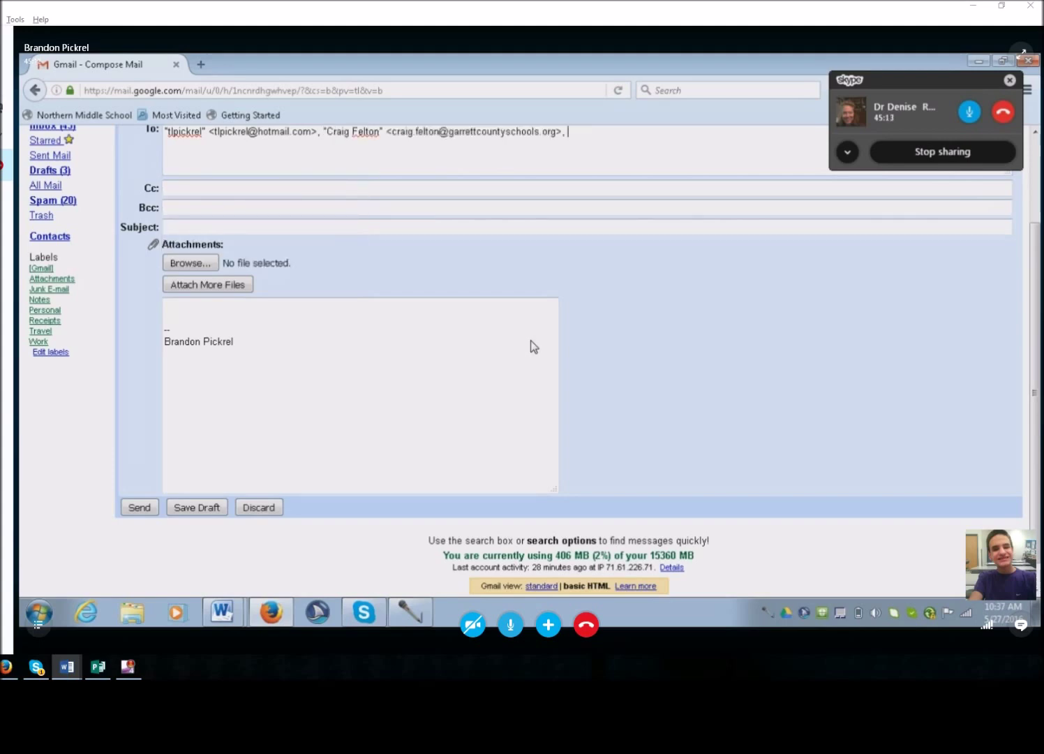
# Leave Cc and Bcc empty and enter "Math practice today" as the message subject.
pyautogui.press('Tab')
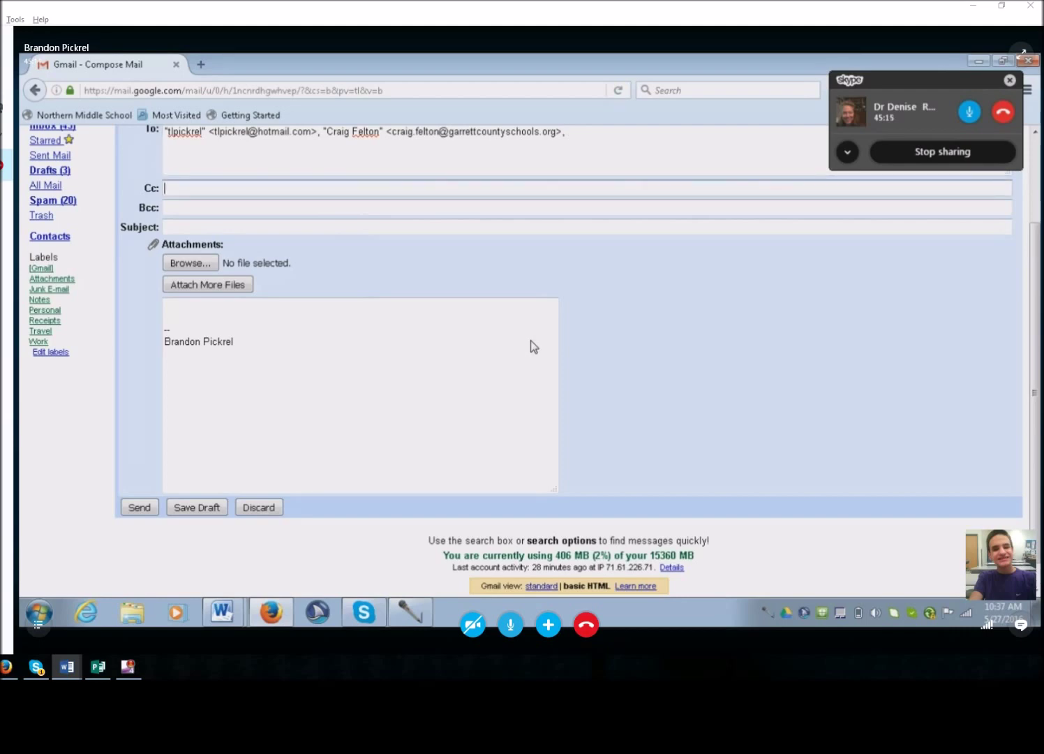
pyautogui.press('Tab')
pyautogui.press('Tab')
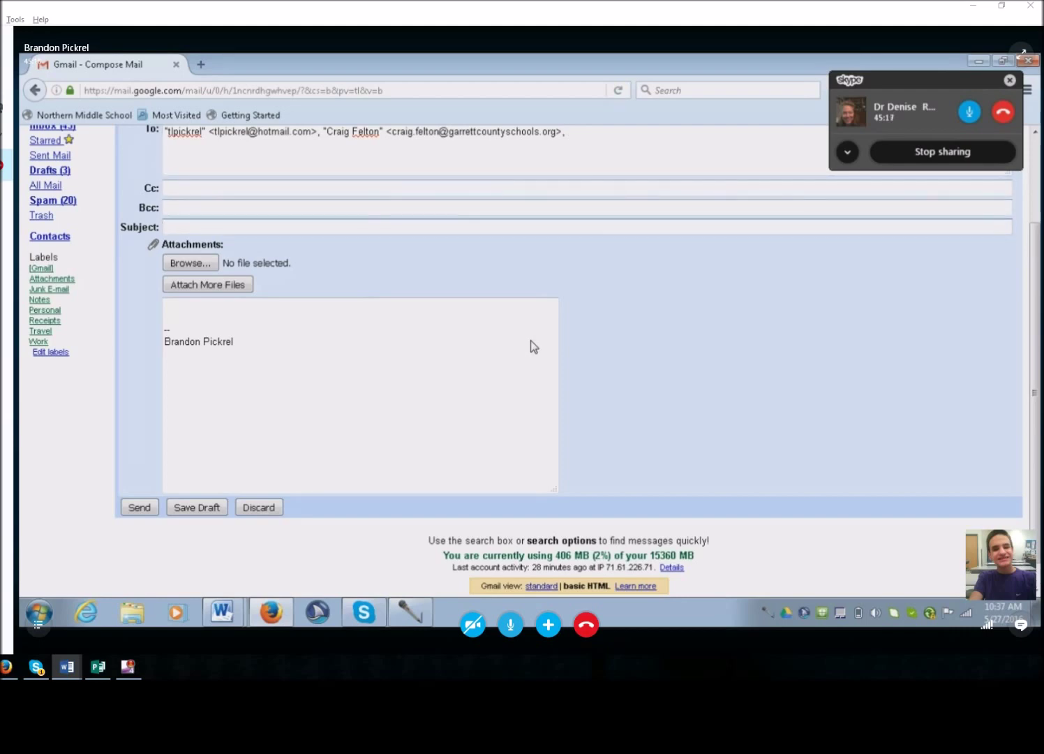
pyautogui.write('M')
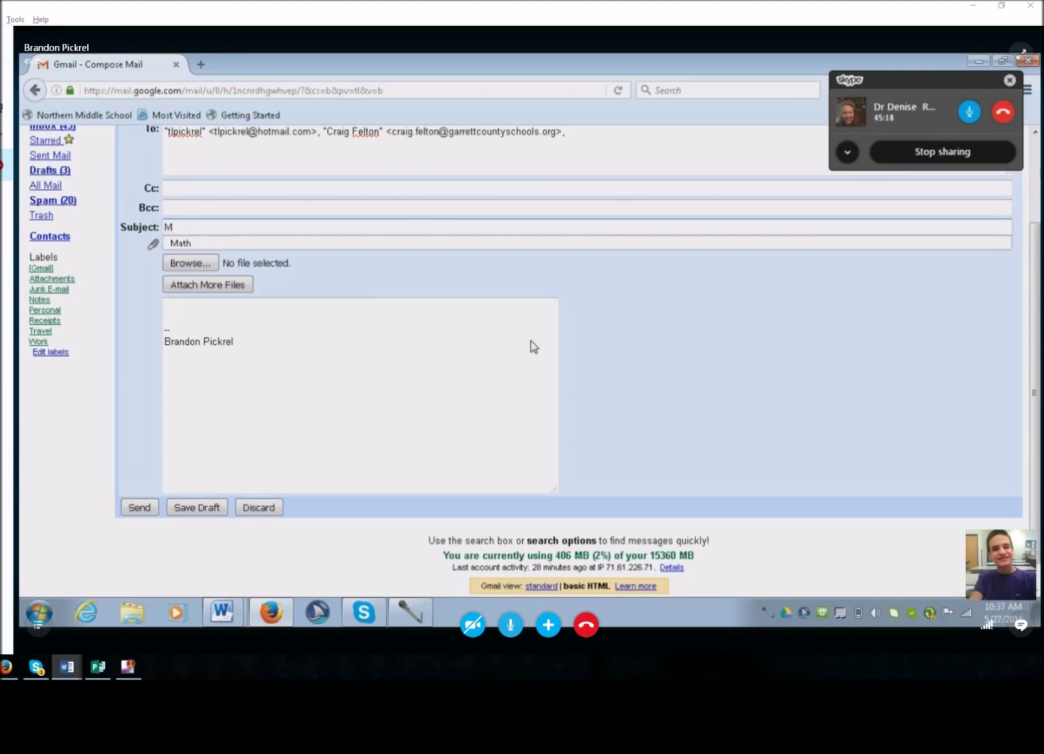
pyautogui.write('ath pr')
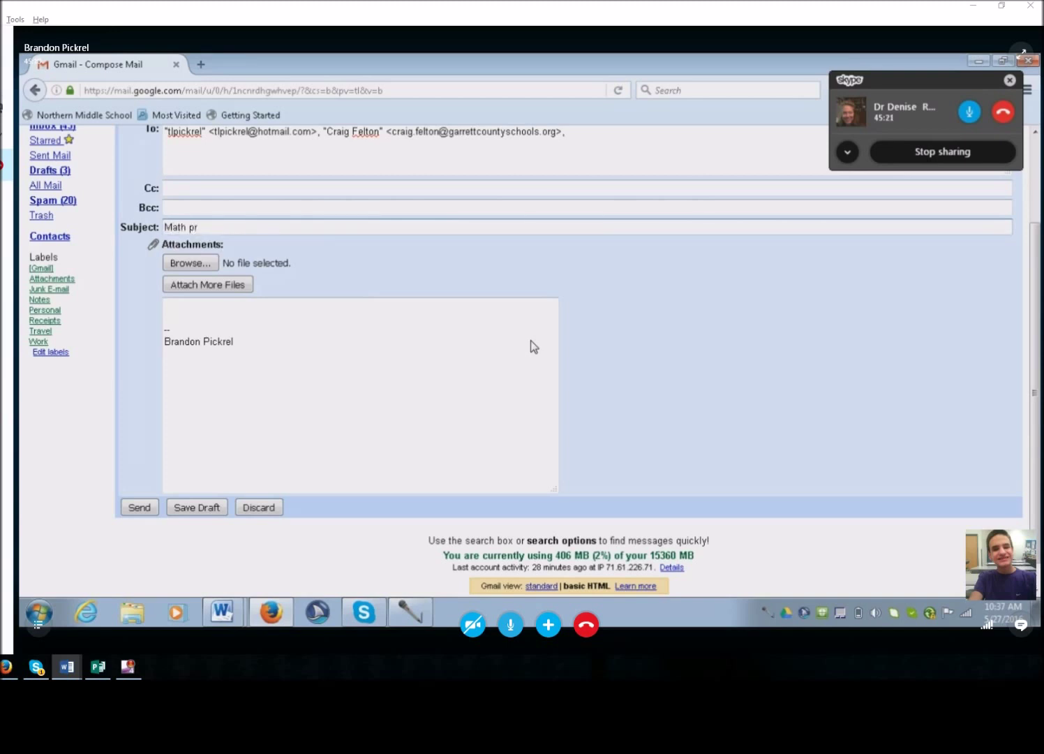
pyautogui.write('actice today')
# Attach the file "Math practice 5-27-16.docx" from the math folder to the message.
pyautogui.press('Tab')
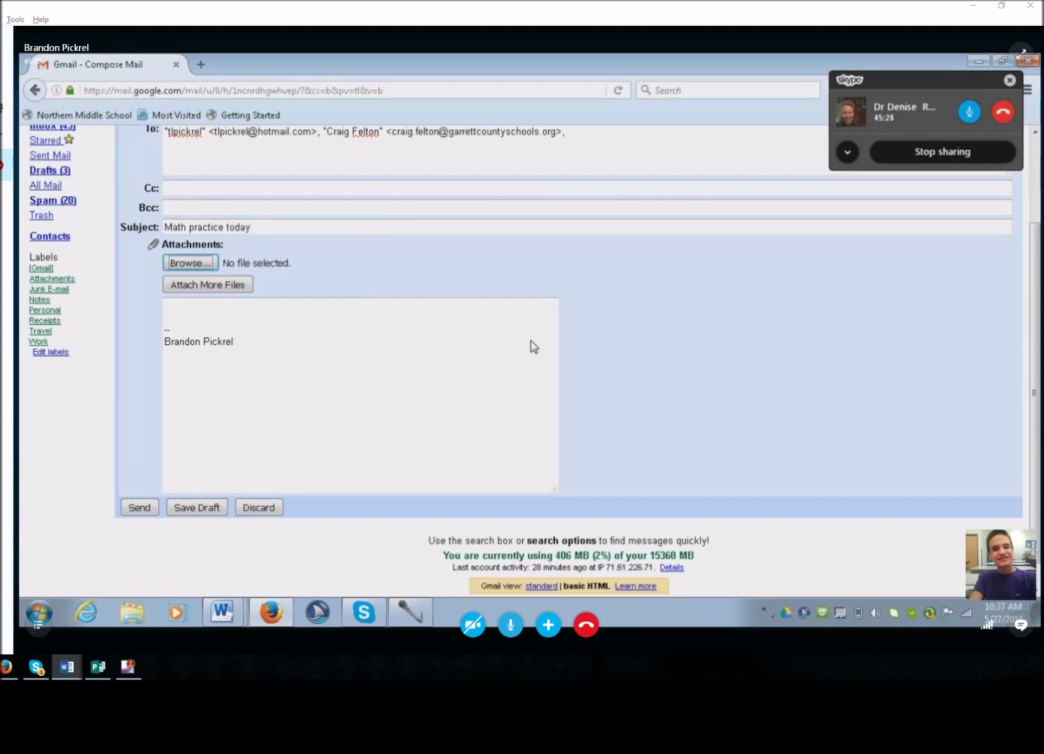
pyautogui.press('Return')
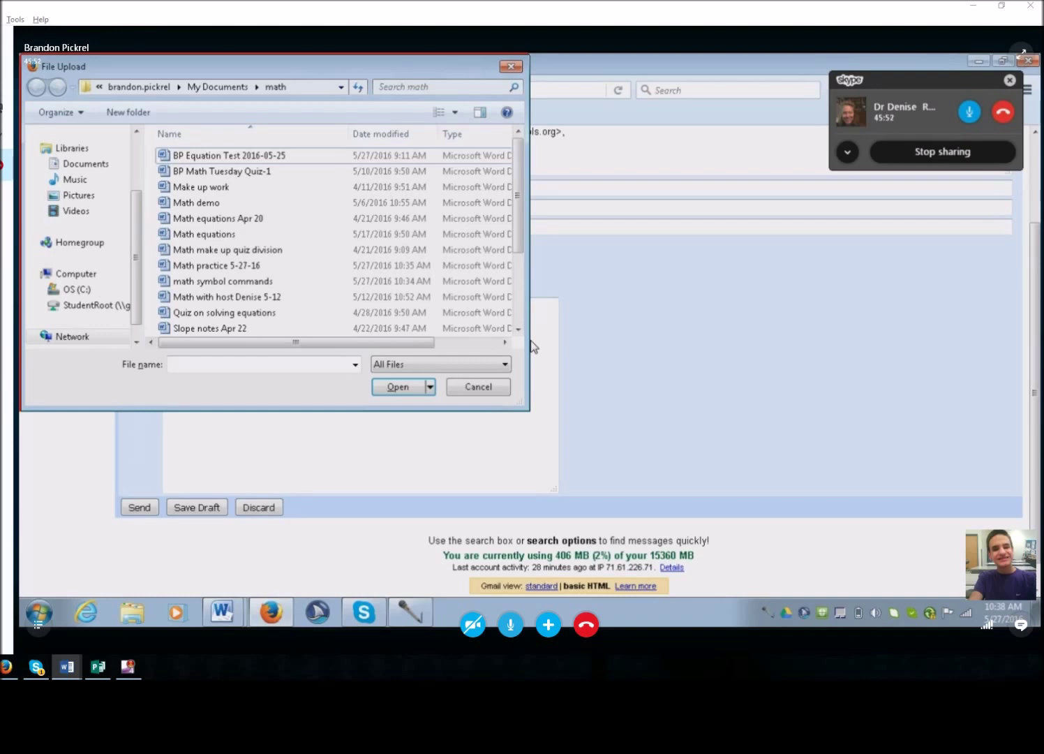
pyautogui.press('Tab')
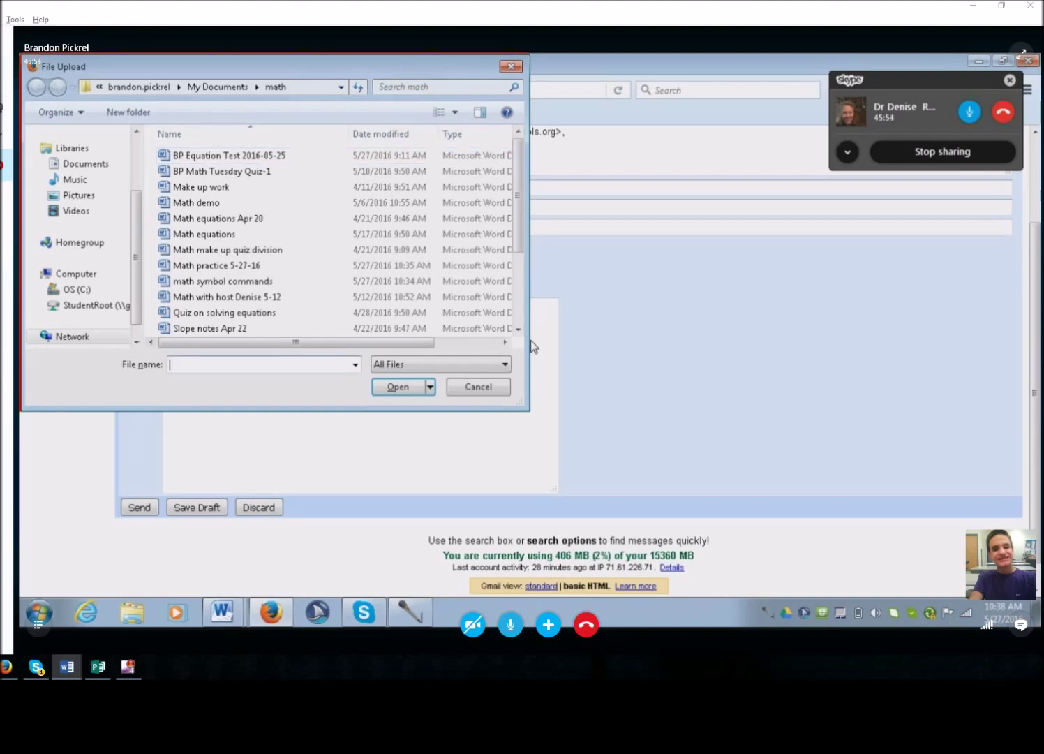
pyautogui.write('math ')
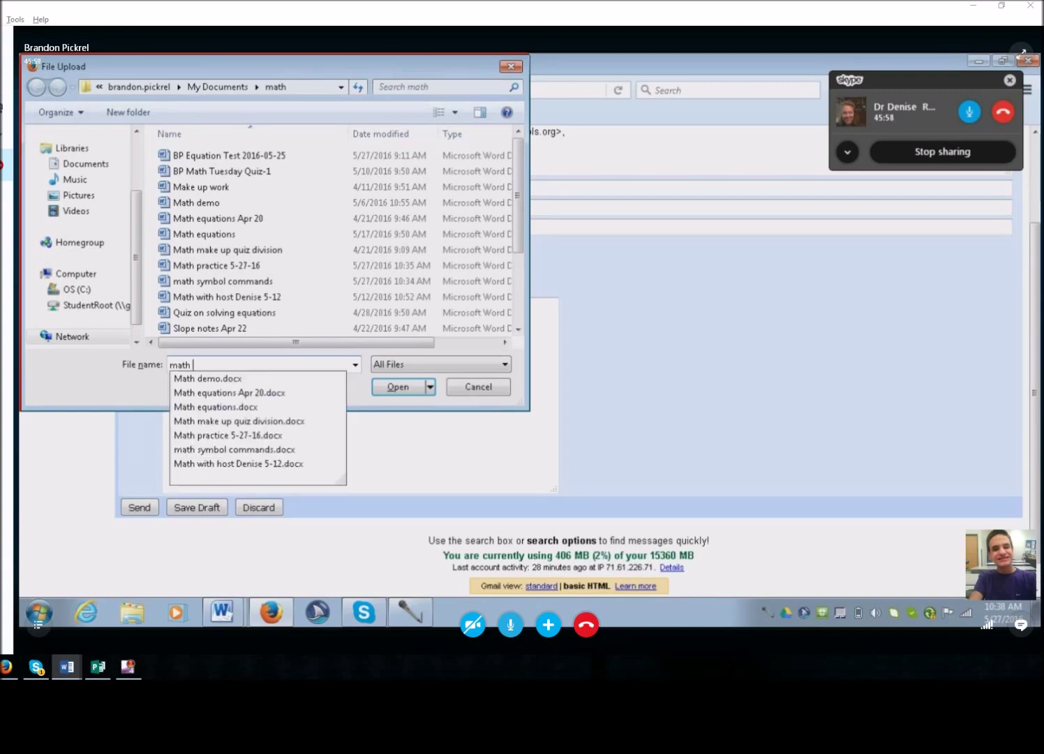
pyautogui.write('practice 5-27-16.docx')
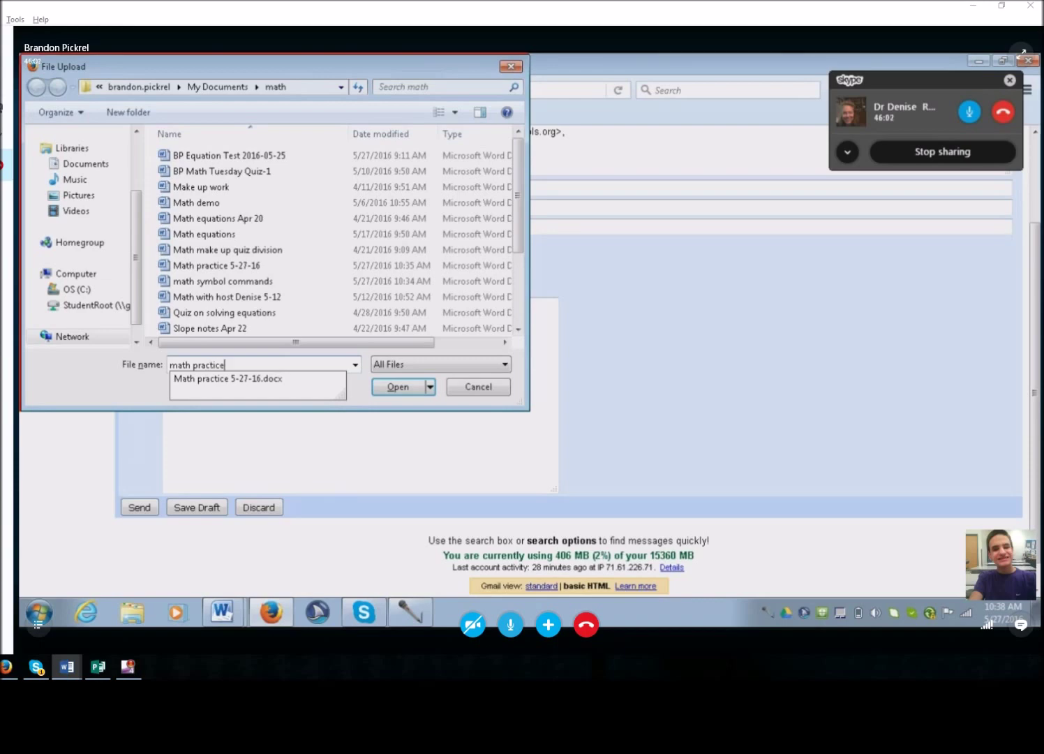
pyautogui.press('Down')
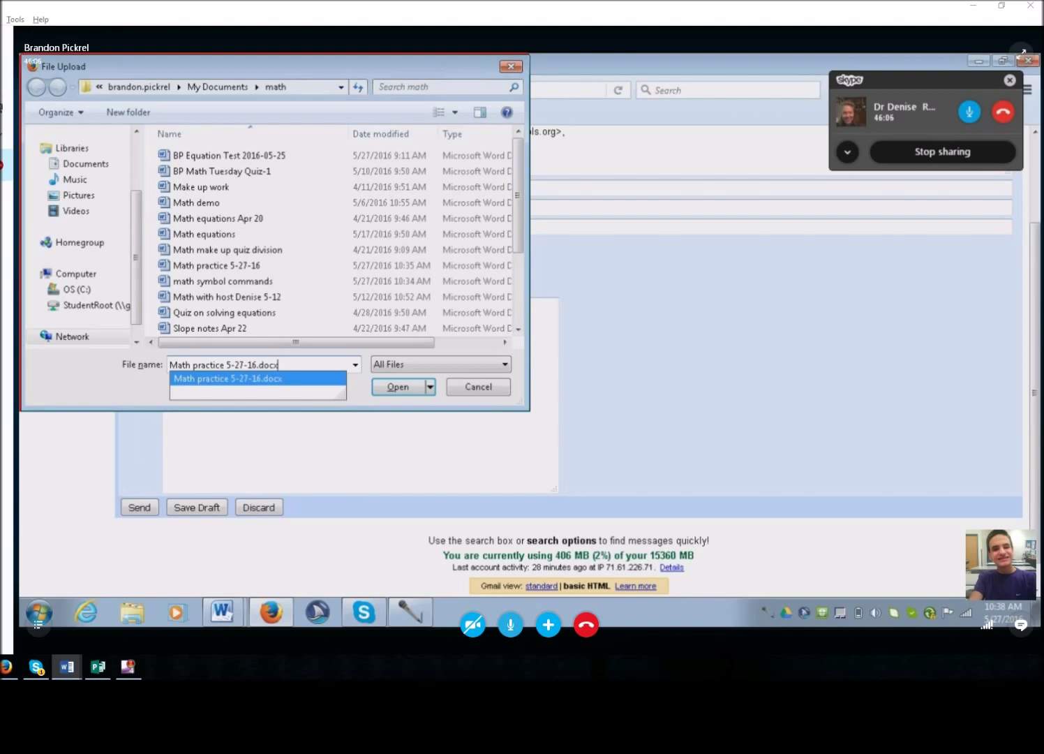
pyautogui.press('Return')
pyautogui.press('Return')
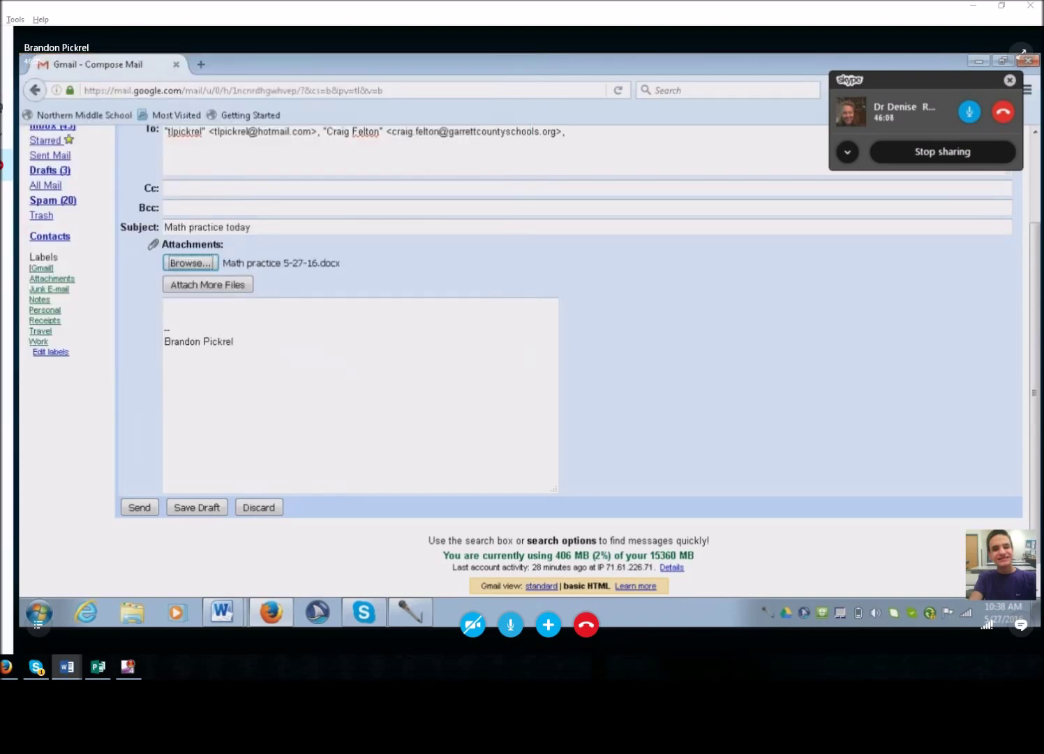
# Write "Please see attached" above the signature in the message body and move the focus to Send.
pyautogui.press('Tab')
pyautogui.click(164, 306)
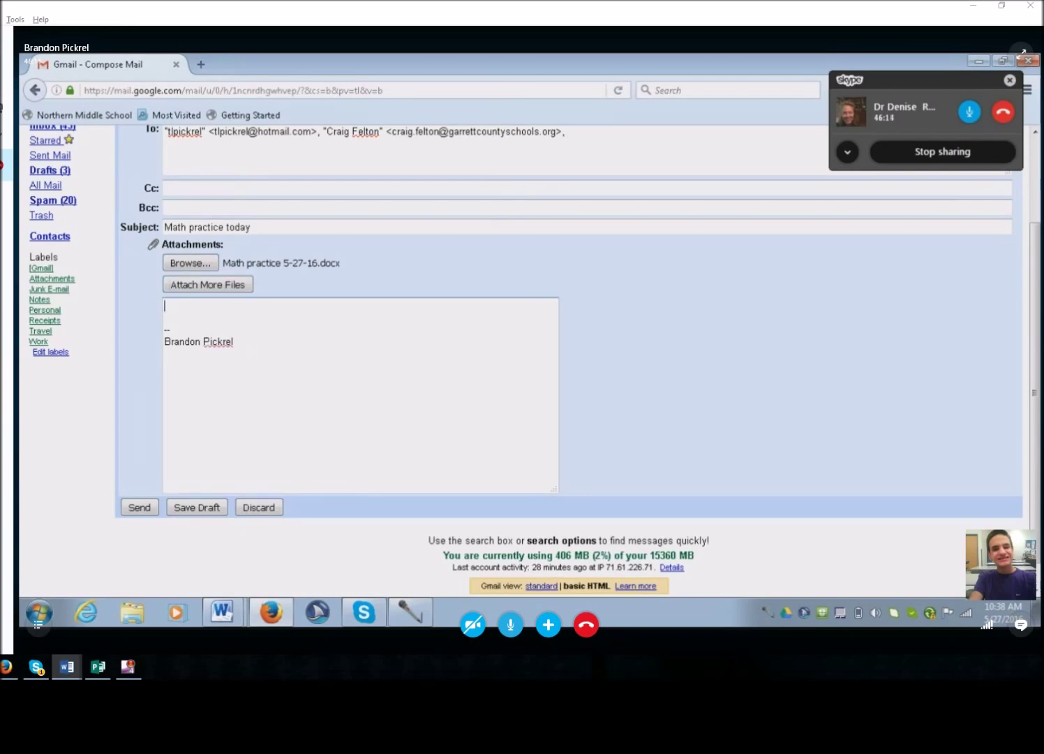
pyautogui.write('Please see attached')
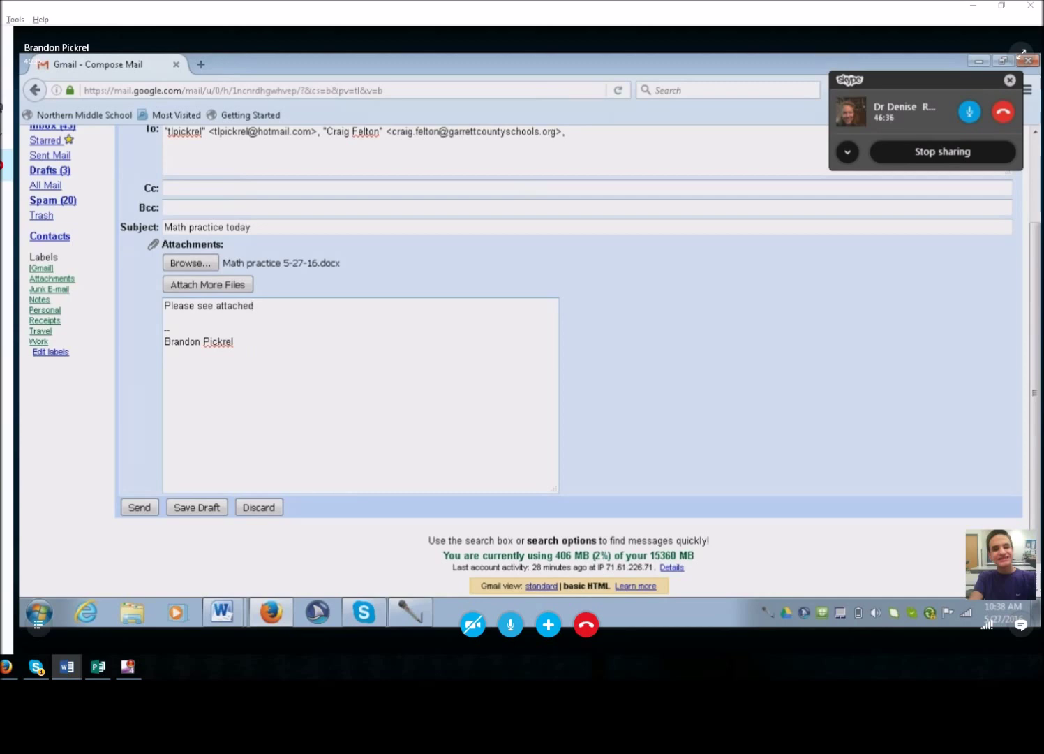
pyautogui.press('Tab')
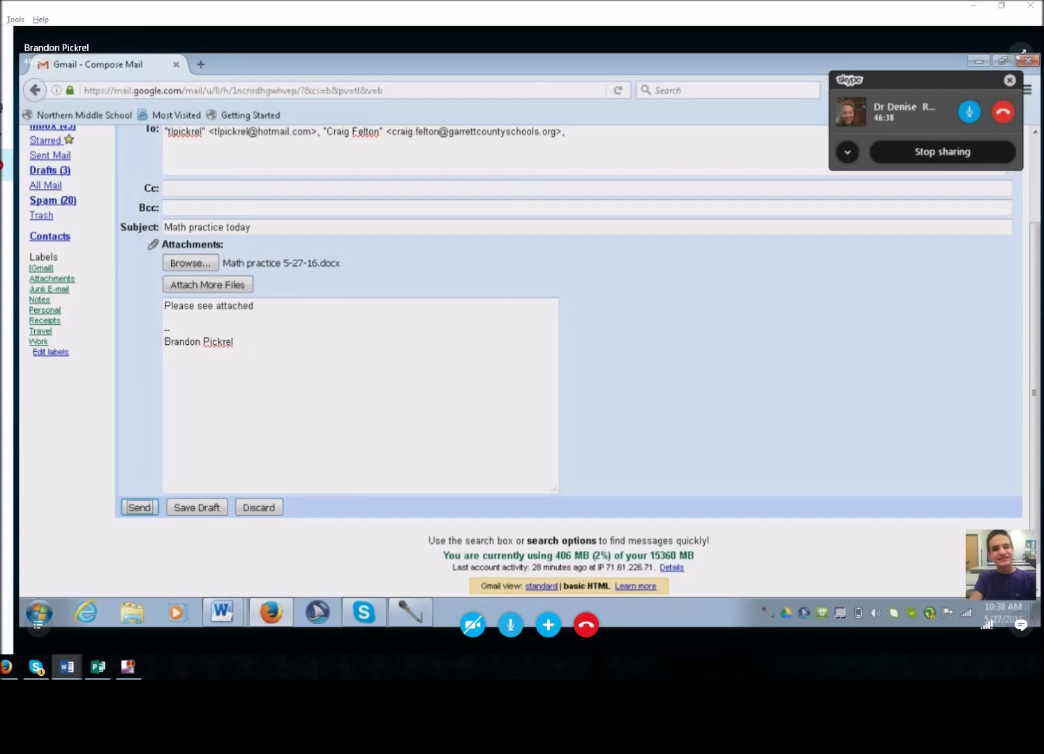